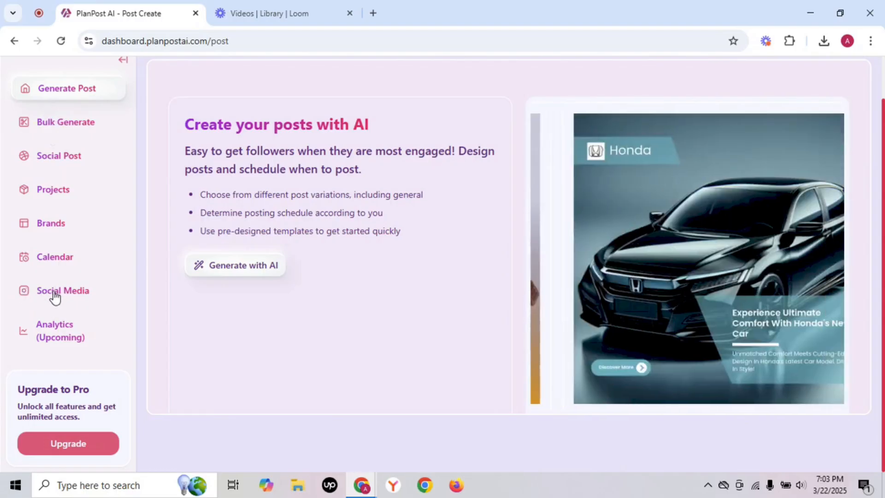
Disconnect the linked Facebook account from the social platforms
click(56, 295)
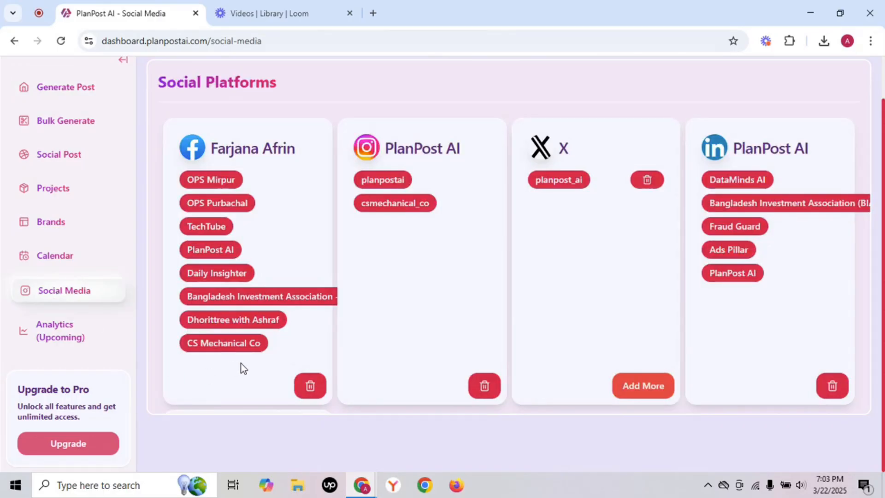
click(311, 386)
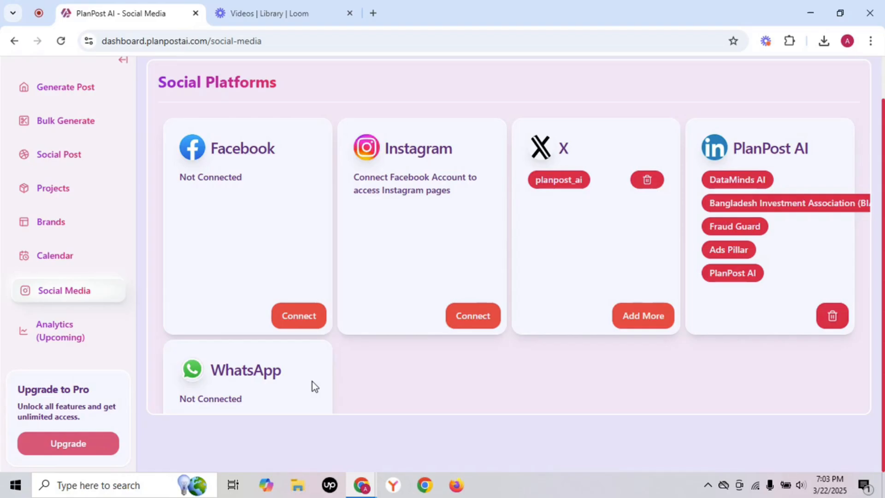
Reconnect Facebook by editing the previous settings and opting in to all current and future Pages
click(308, 319)
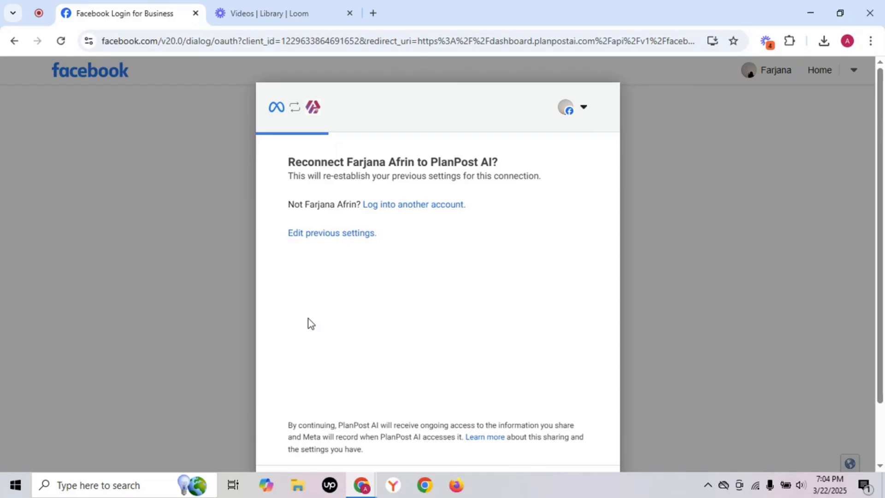
click(324, 240)
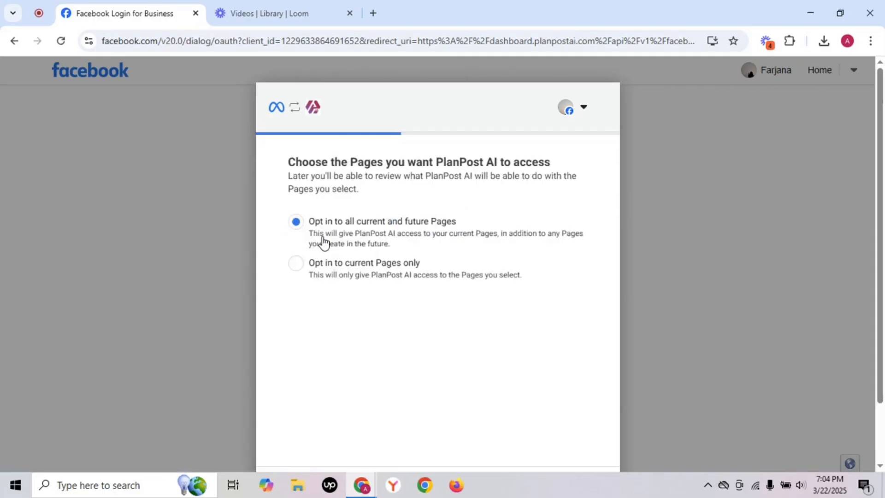
scroll(324, 240, down, 1)
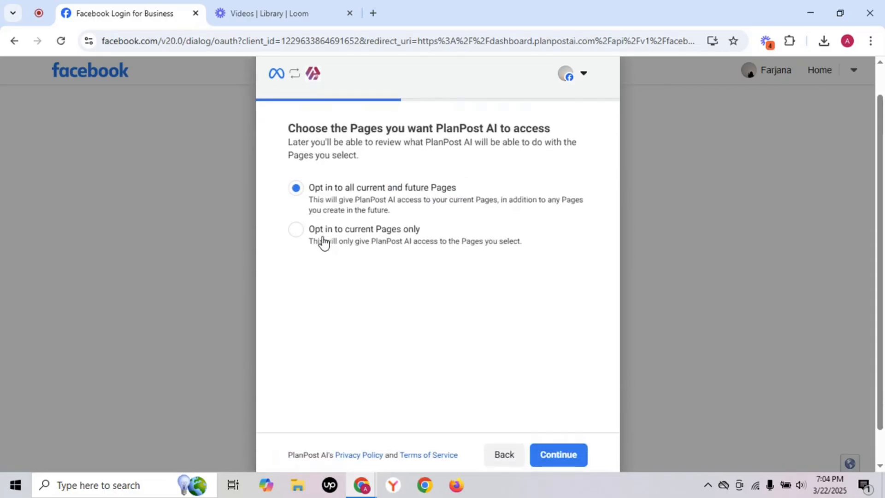
click(324, 241)
scroll(363, 402, down, 1)
scroll(363, 401, up, 1)
click(296, 188)
scroll(553, 249, down, 1)
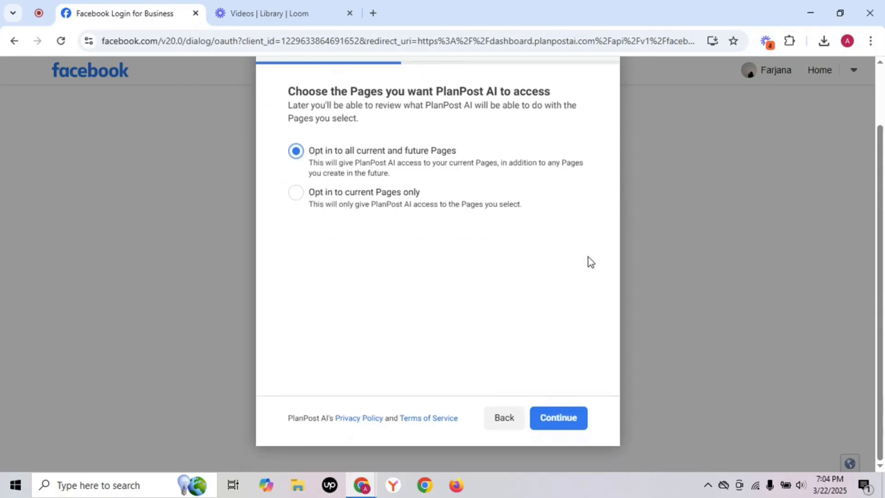
click(552, 416)
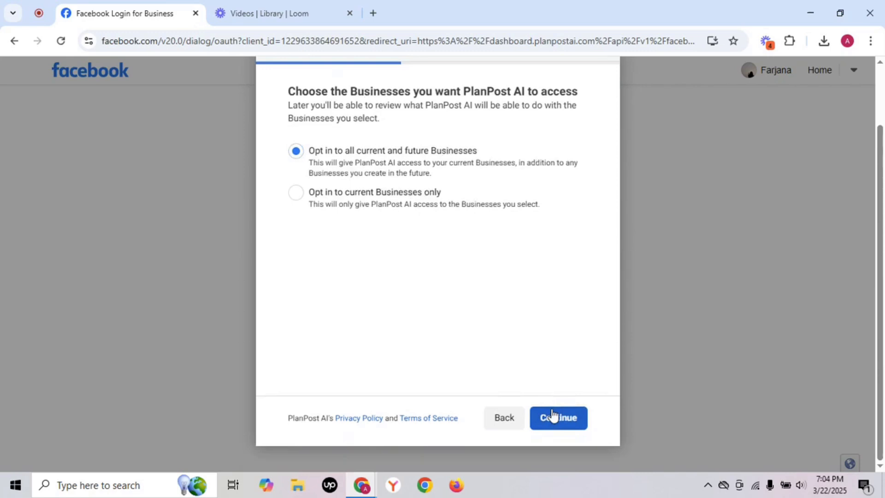
Grant access to all current and future Businesses and Instagram accounts, and save the Facebook connection
click(553, 416)
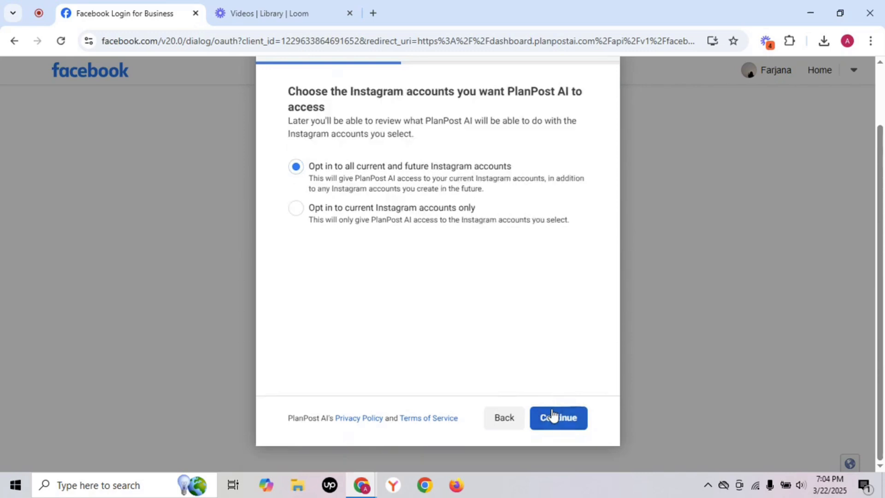
click(552, 416)
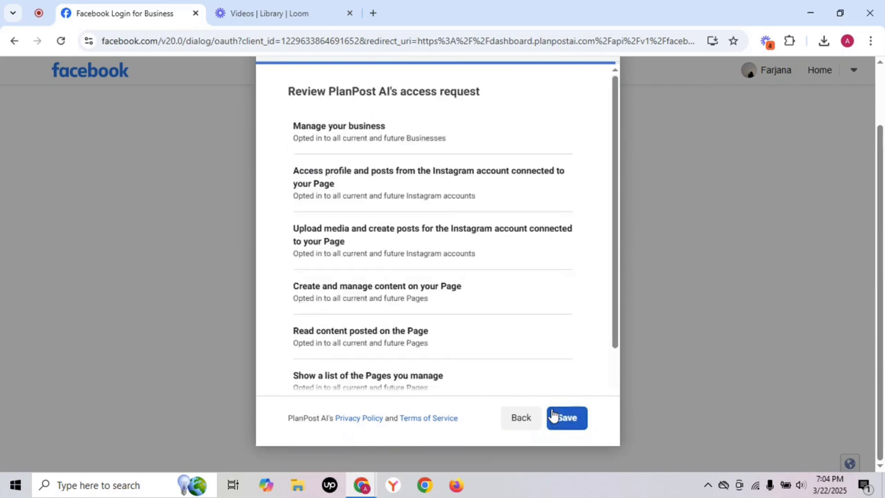
click(552, 416)
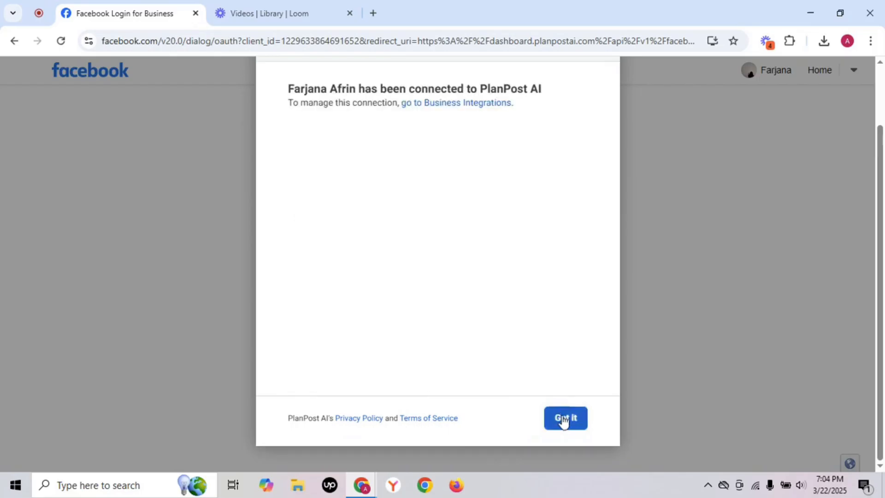
click(568, 420)
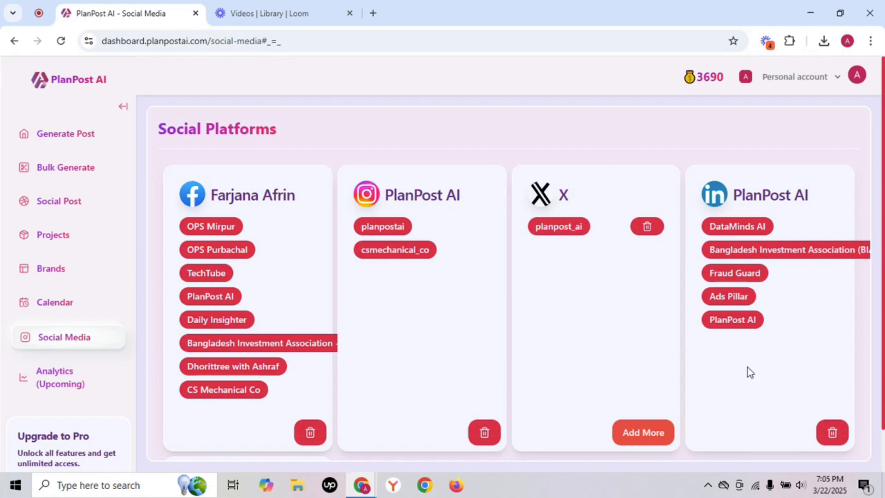
Open the existing PlanPost AI brand for editing
click(55, 274)
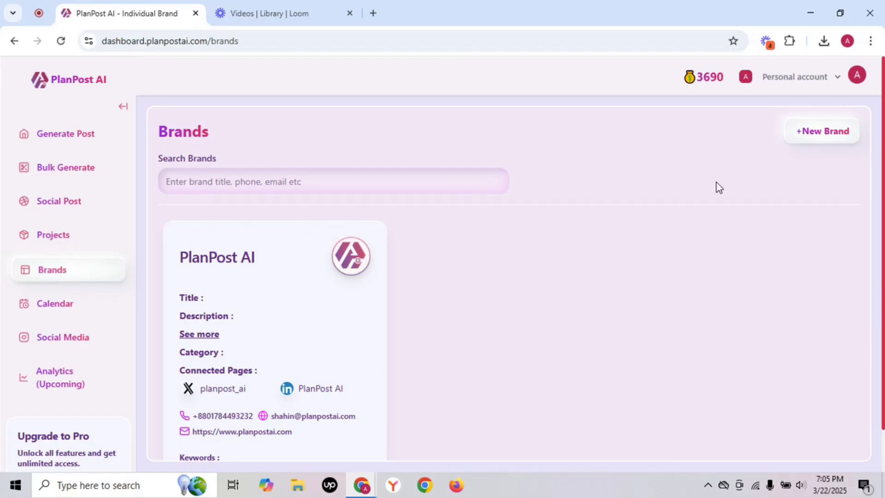
scroll(373, 313, down, 1)
scroll(372, 312, down, 2)
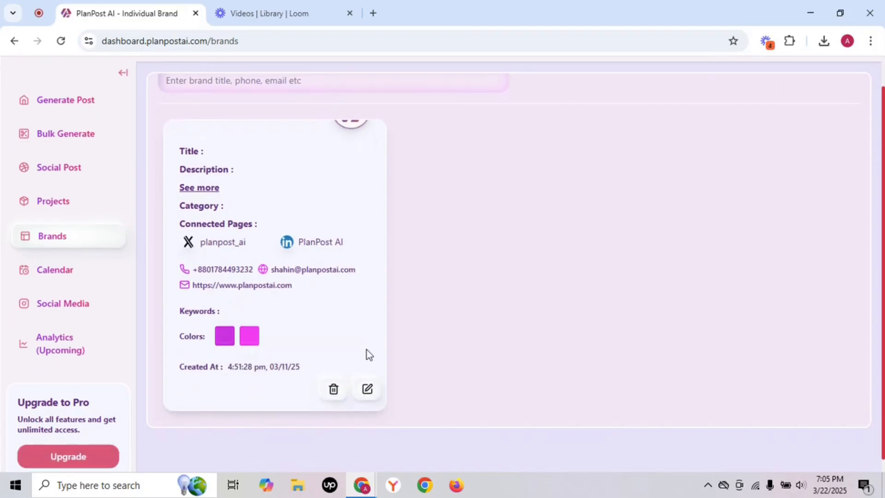
click(368, 390)
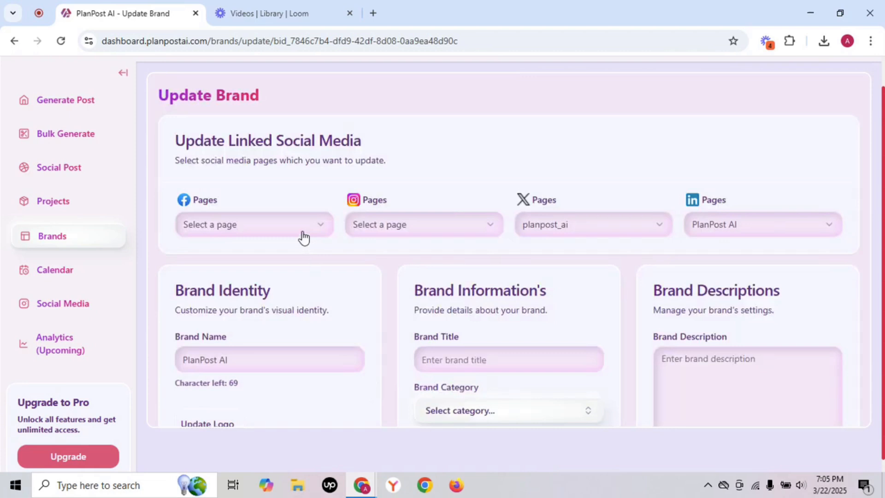
Link the brand to the Facebook page PlanPost AI and the Instagram page planpostai, keeping the X and LinkedIn pages
click(302, 235)
click(271, 363)
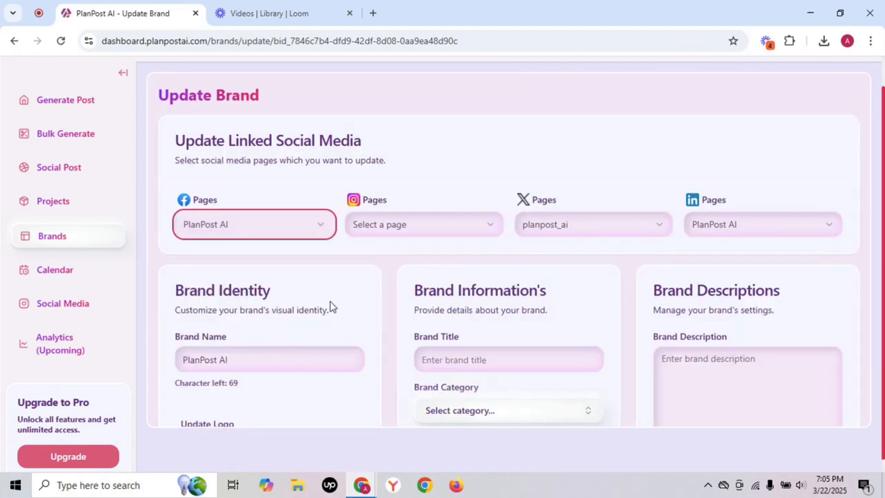
click(436, 224)
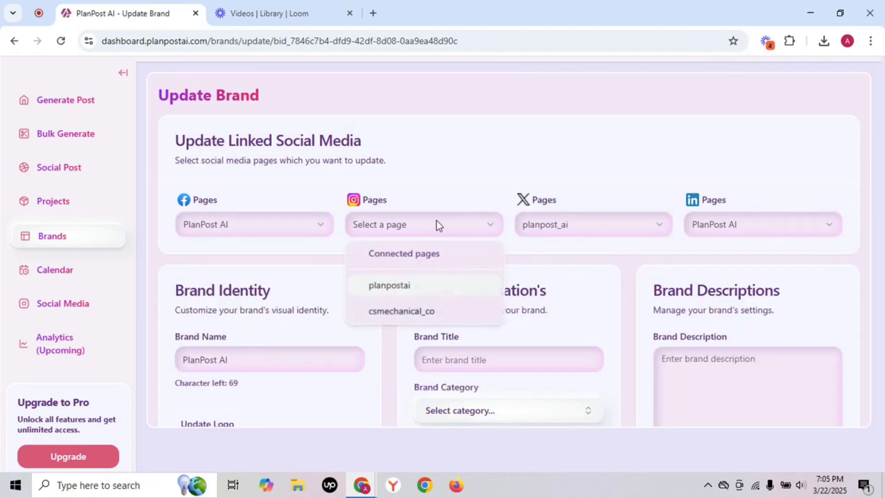
click(417, 291)
click(626, 223)
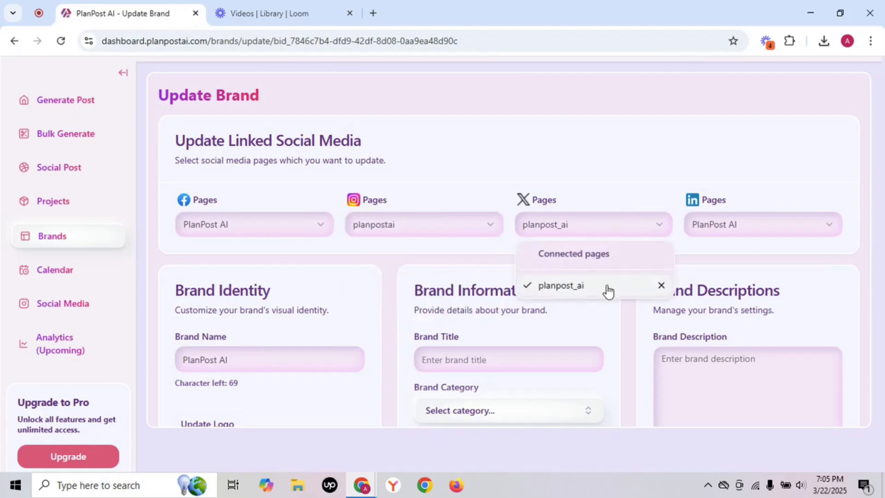
click(729, 227)
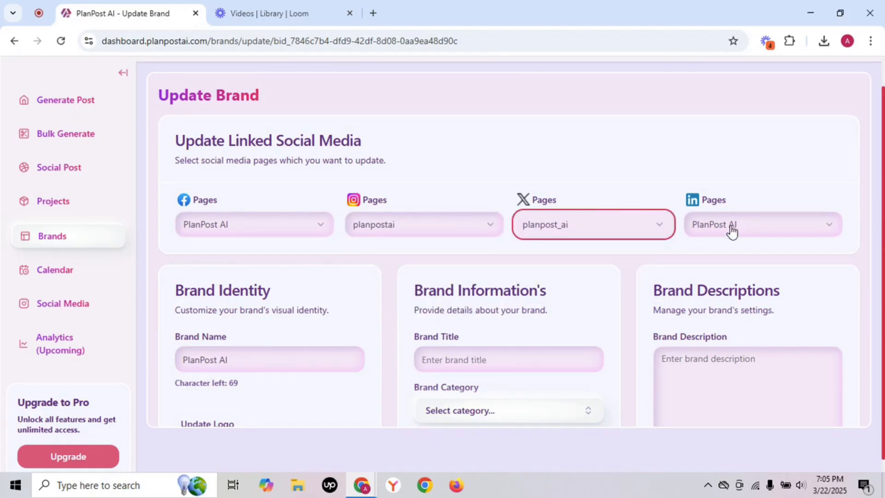
Review the brand's identity, information, description and color settings, and save the brand update
scroll(384, 270, down, 2)
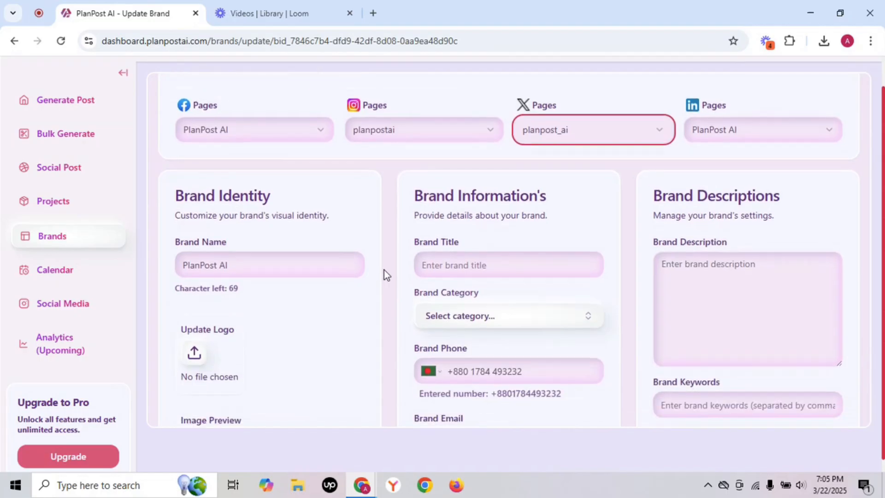
scroll(383, 270, down, 2)
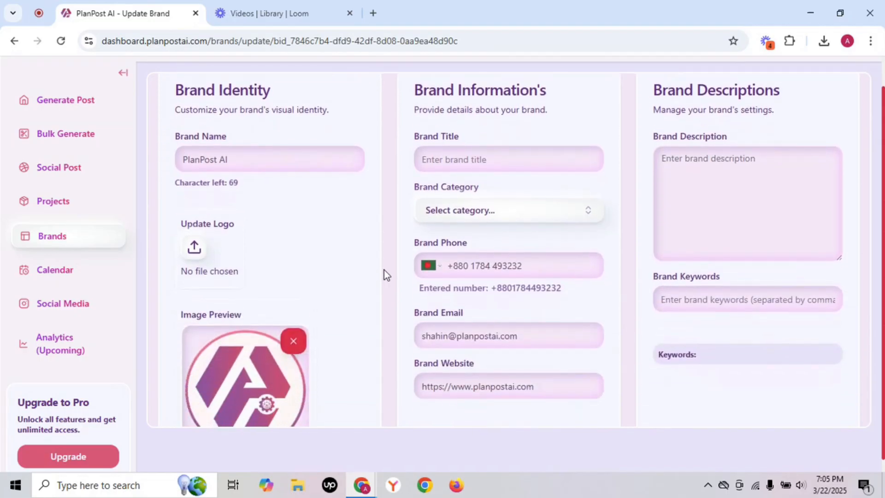
scroll(557, 355, down, 5)
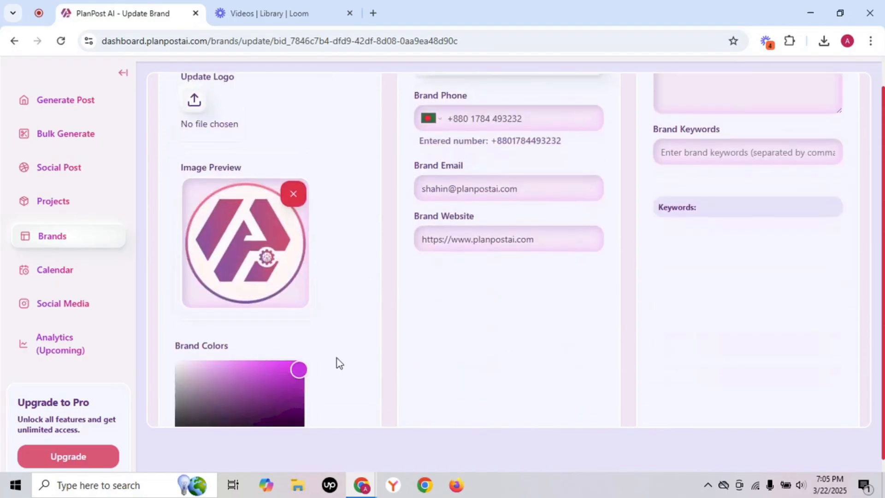
scroll(491, 269, up, 4)
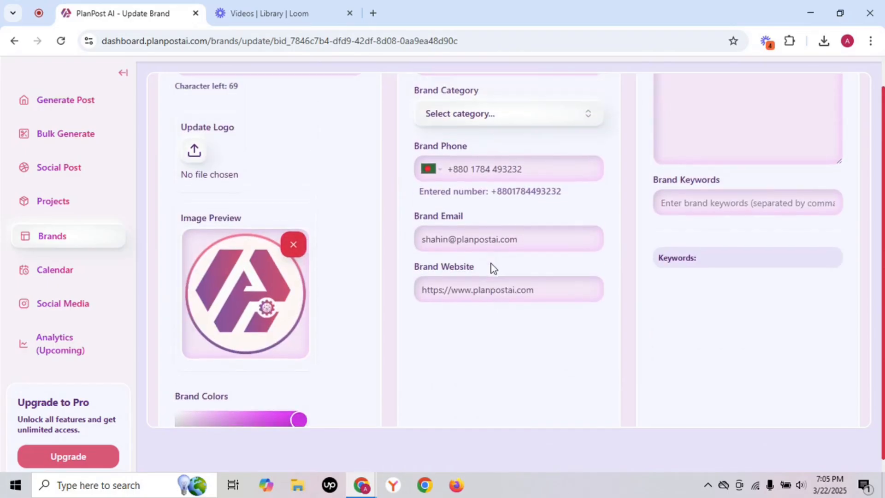
scroll(715, 162, up, 2)
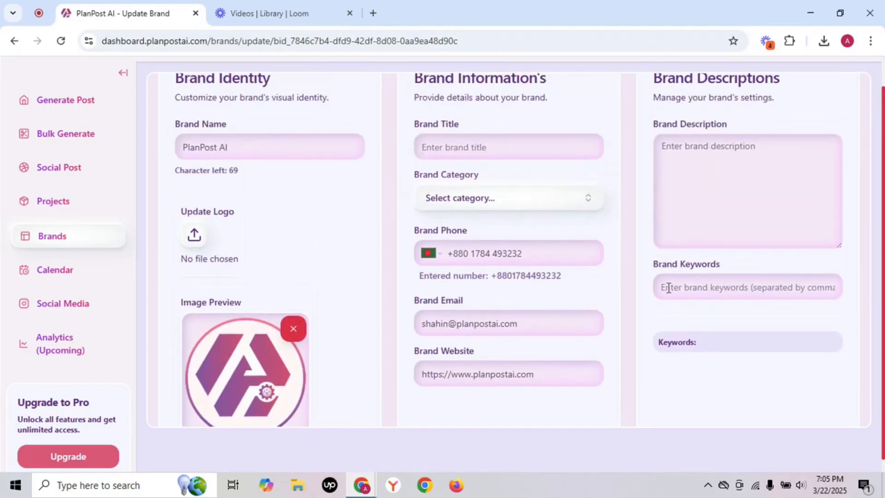
scroll(664, 347, down, 1)
scroll(662, 347, down, 7)
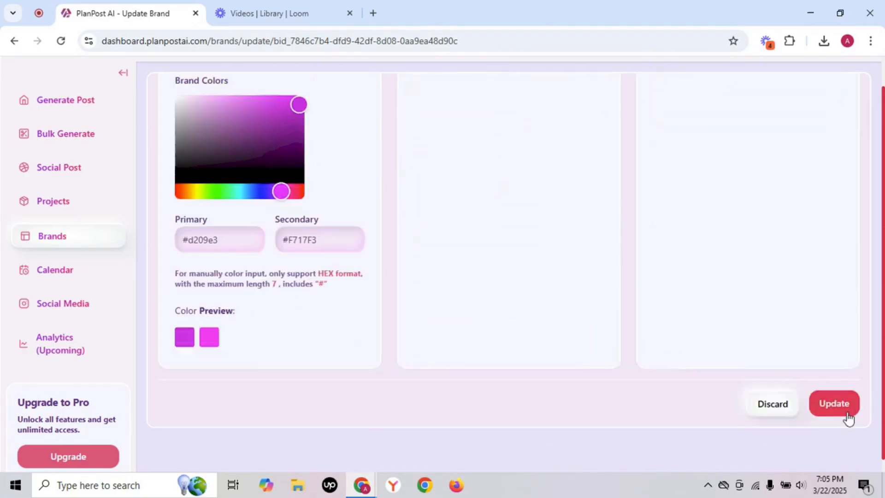
click(837, 406)
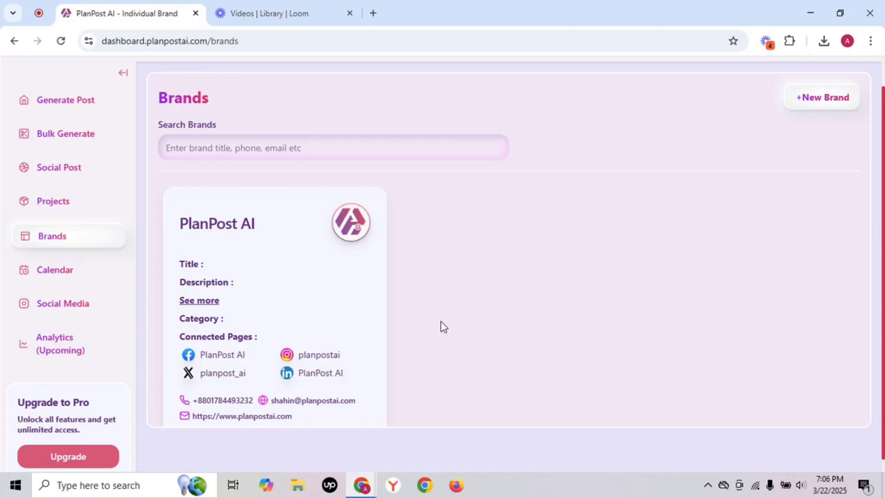
Start a new AI-generated post and select PlanPost AI as its brand
click(95, 103)
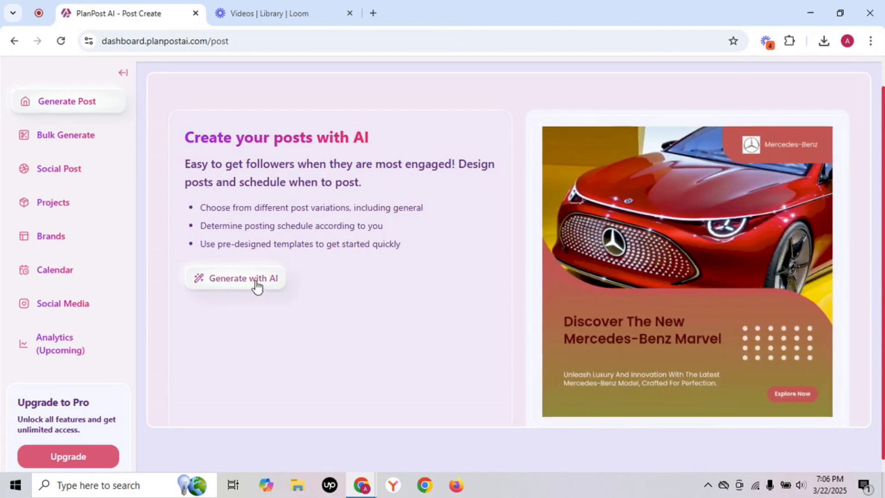
click(255, 284)
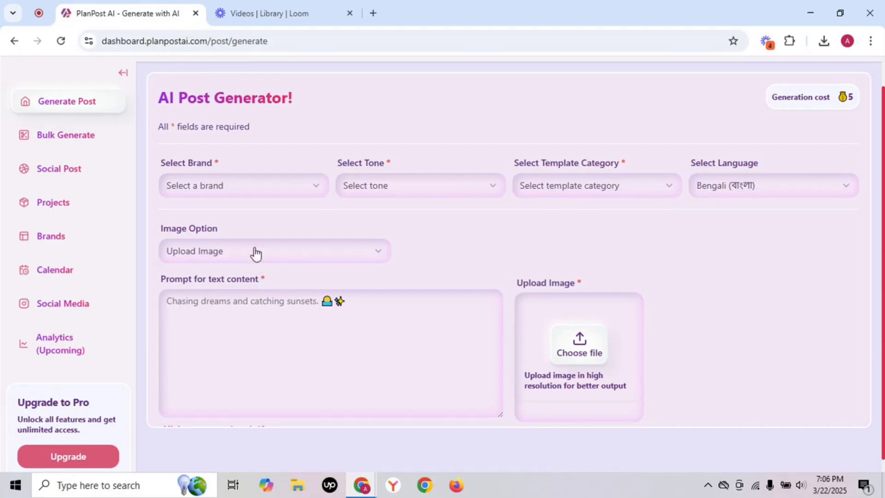
click(284, 186)
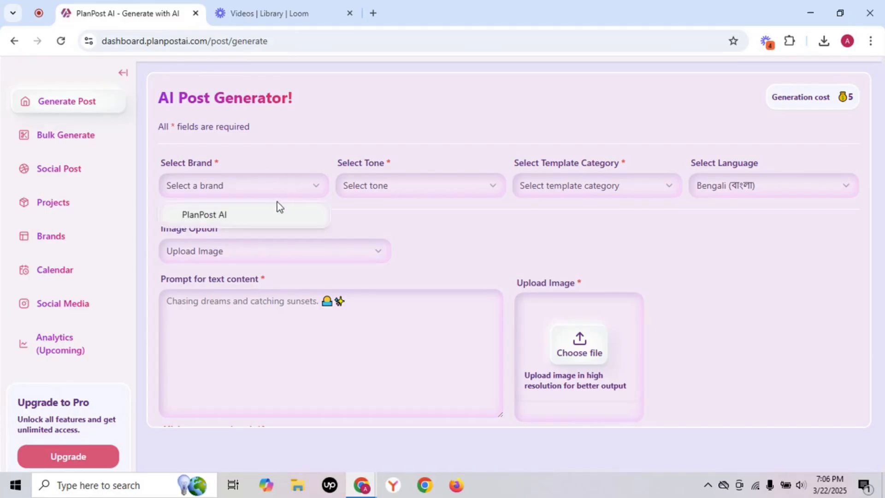
click(280, 217)
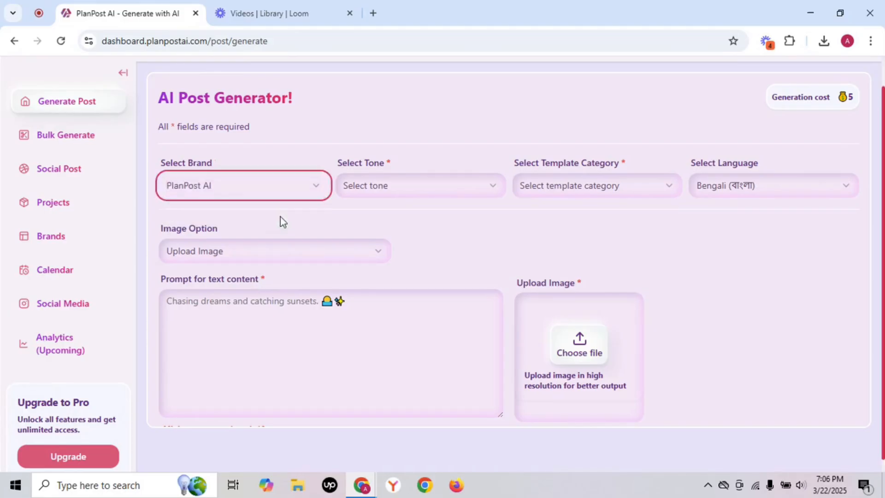
Set the post's tone to Inspirational
click(428, 185)
scroll(415, 369, down, 3)
scroll(415, 368, down, 3)
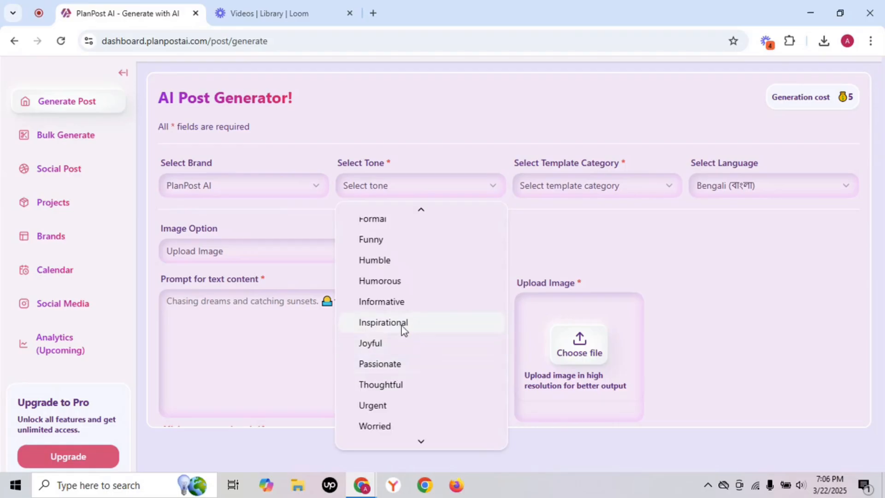
click(402, 325)
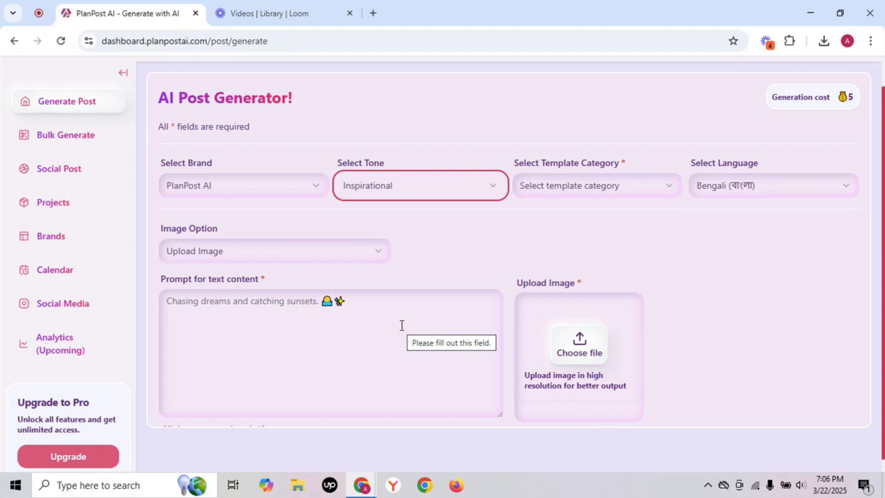
Set the post's template category to Business and its language to English
click(597, 189)
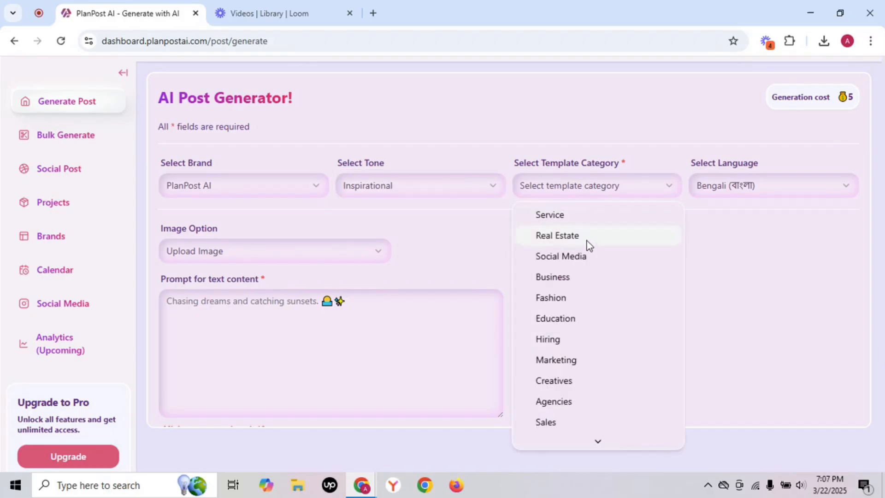
scroll(592, 287, down, 1)
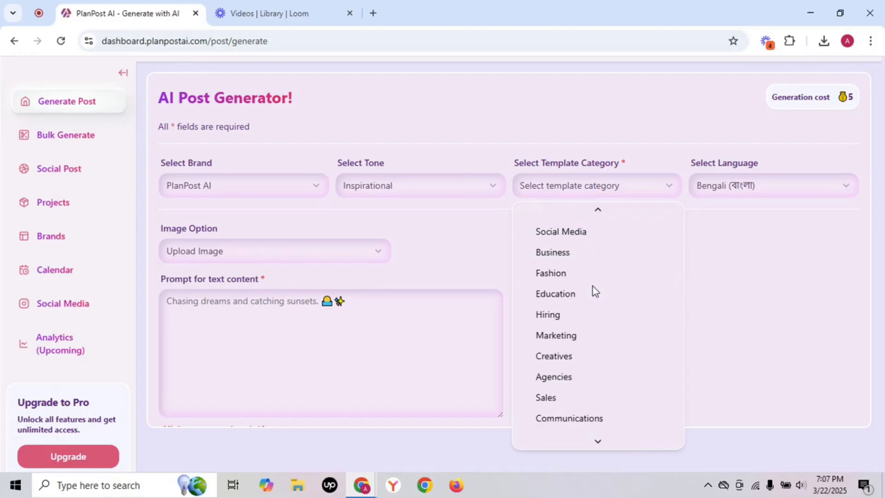
click(556, 257)
click(725, 193)
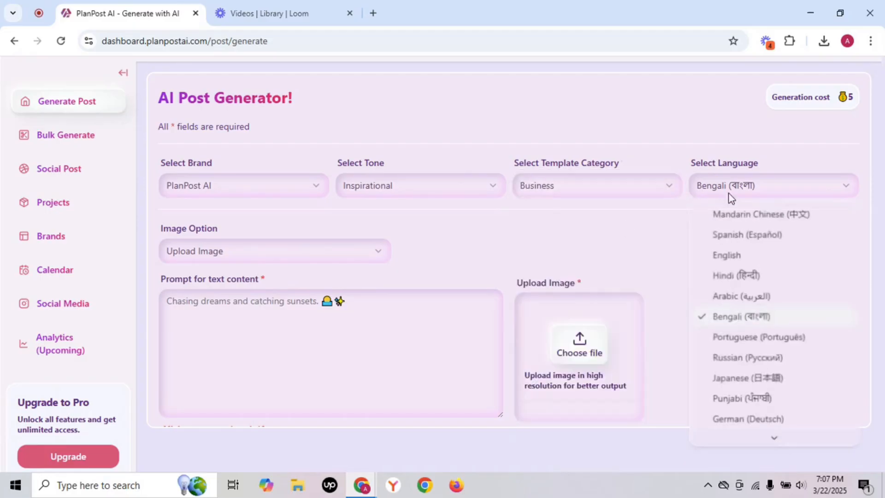
click(726, 257)
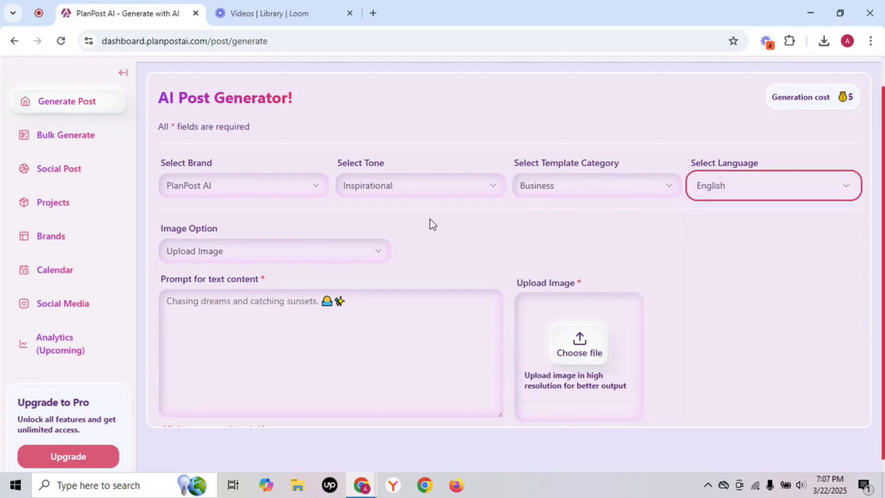
Try the Upload Image and Generated Image options for the post, and settle on Generated Image
scroll(431, 224, down, 1)
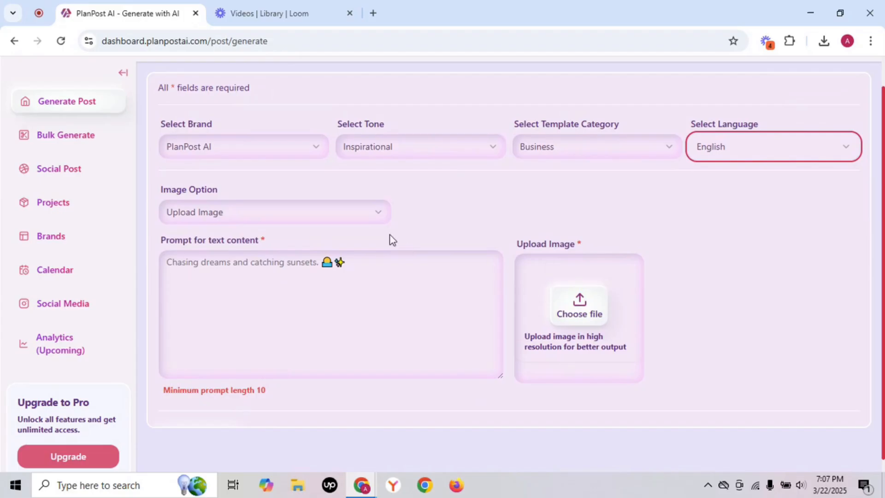
click(372, 223)
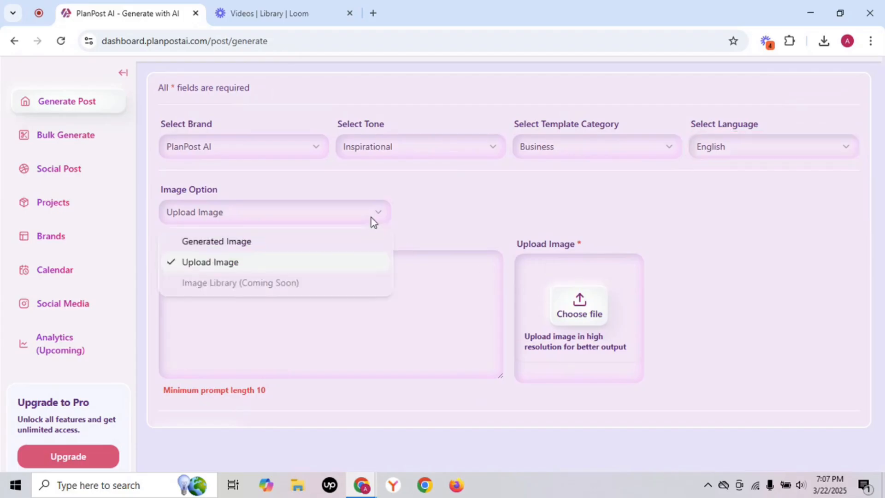
click(345, 242)
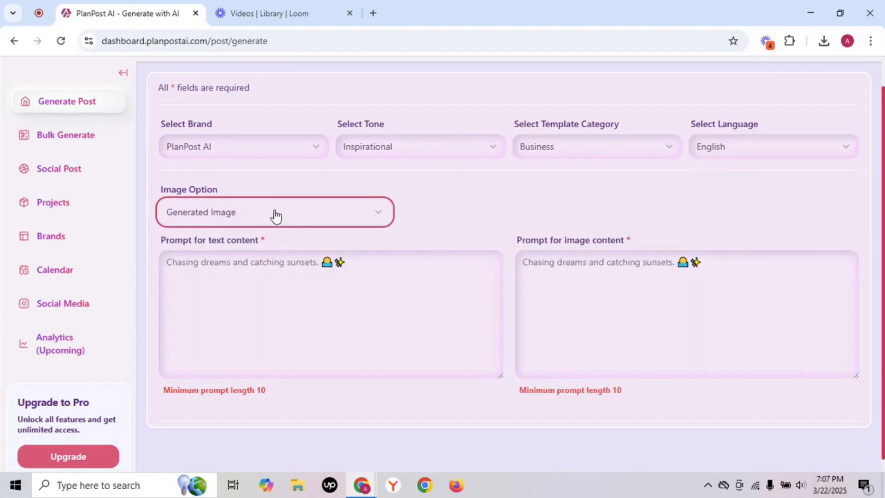
click(372, 213)
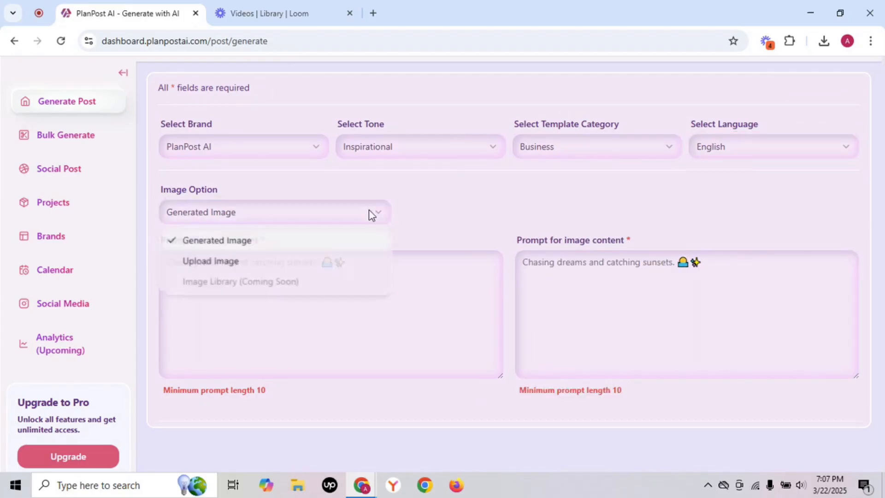
click(322, 261)
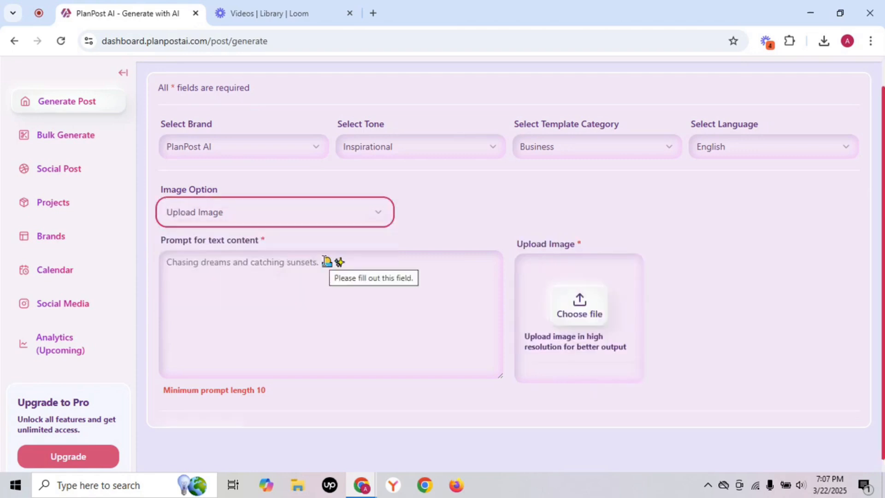
click(369, 217)
click(352, 241)
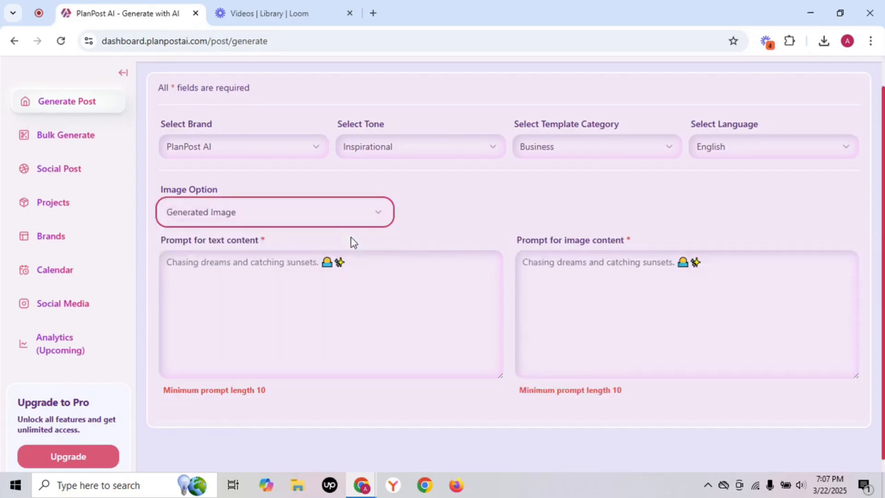
Begin the text content prompt with "PlanPost AI is the best ai based content gen platform. Which offer"
click(254, 264)
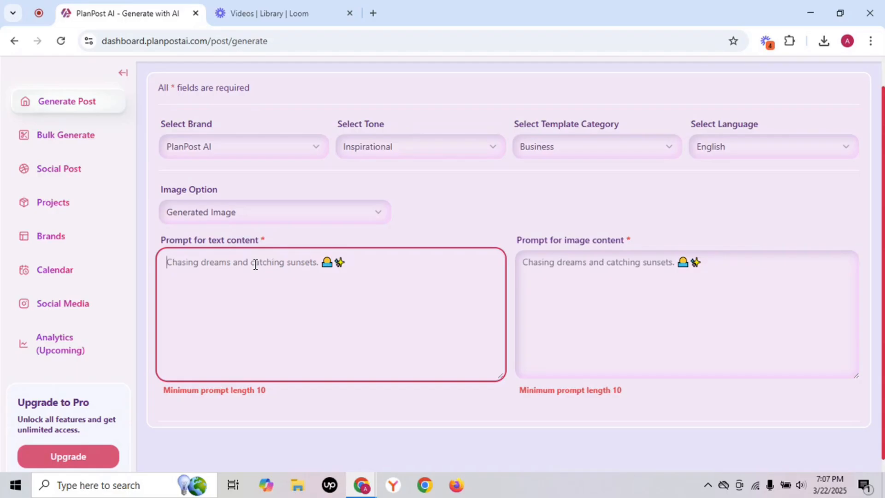
text(Plan)
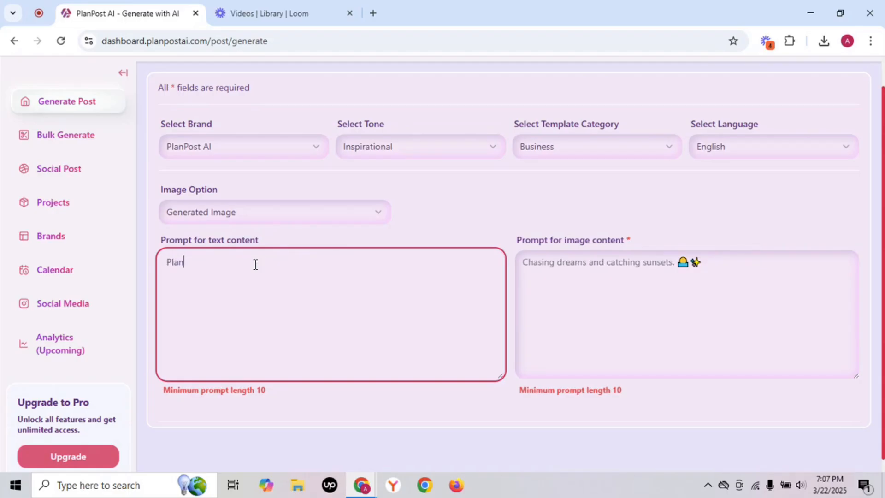
text(Post AI )
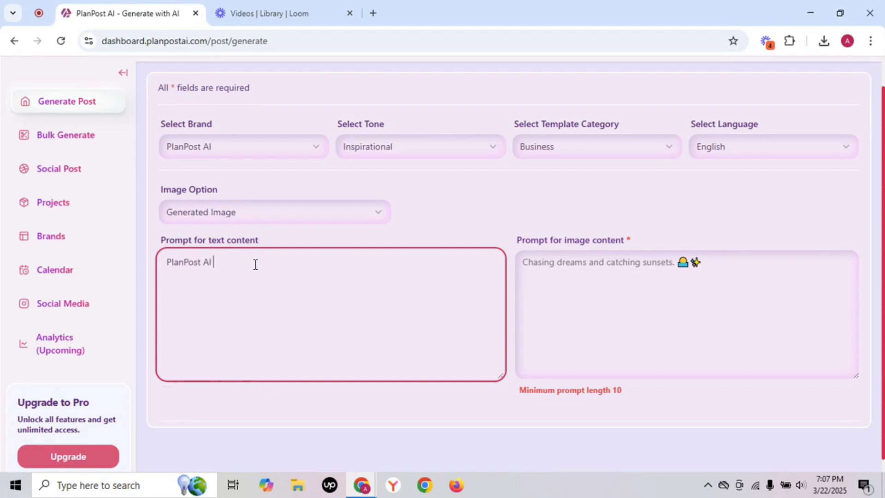
text(is the best ai bes)
key(BackSpace)
text(se)
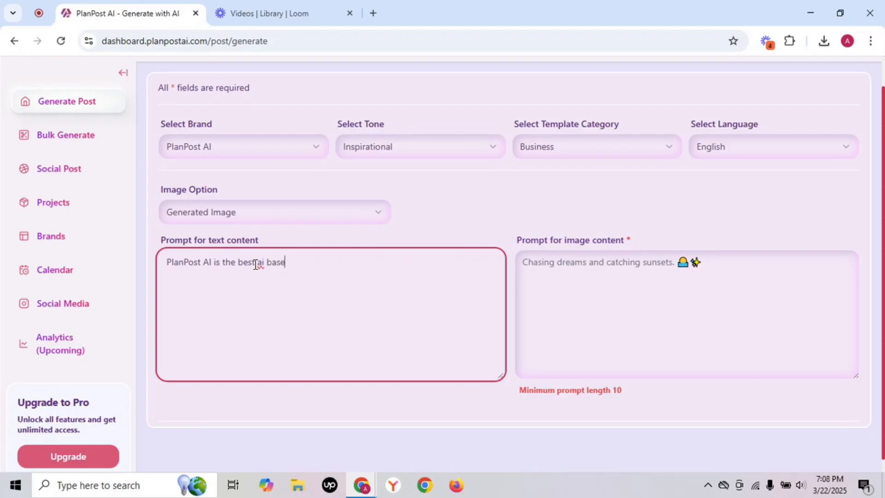
text(d content gen pla)
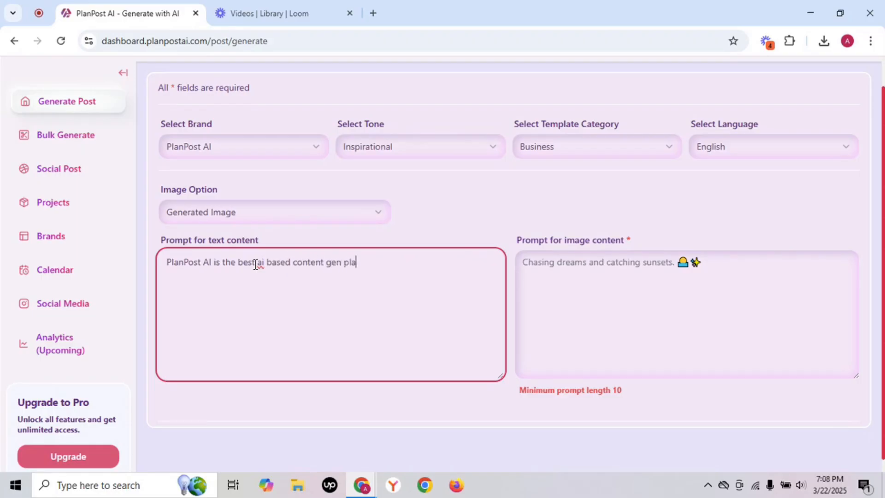
text(tform. Which offer capti)
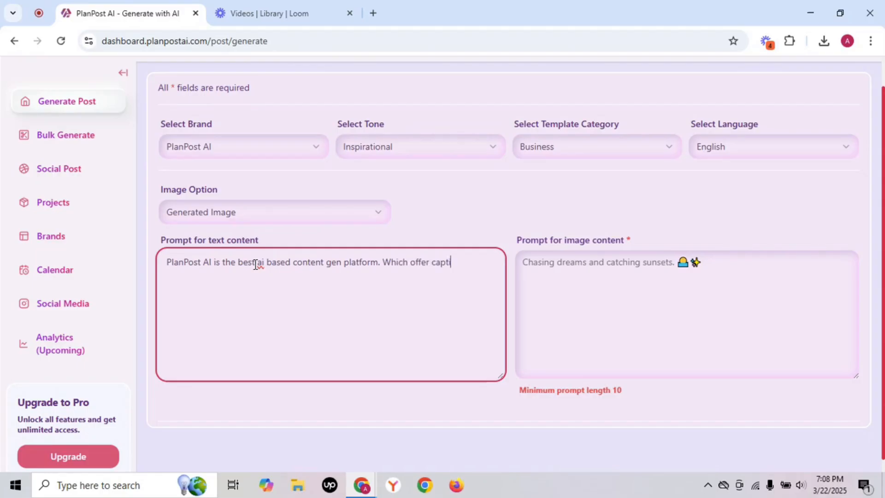
Complete the text content prompt with "caption, deaign, and hashtags under 20 seconds only. even they can share across platforms."
text(on, de)
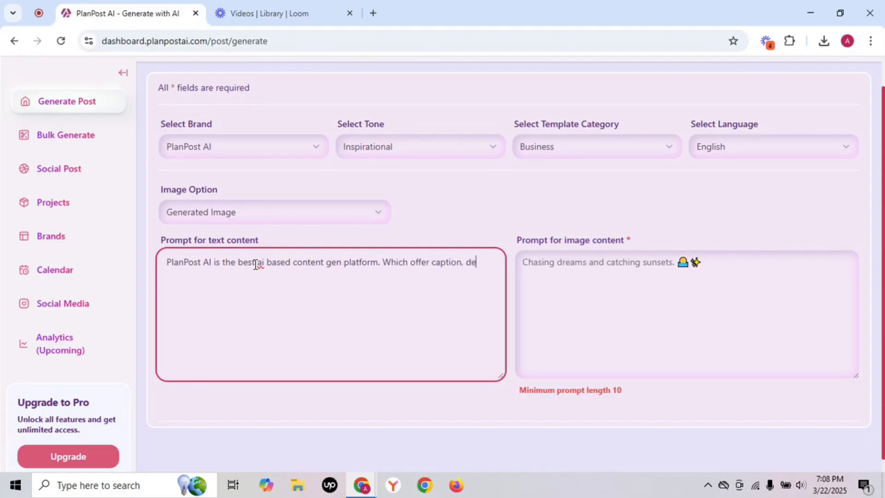
text(aign, and hashtags u)
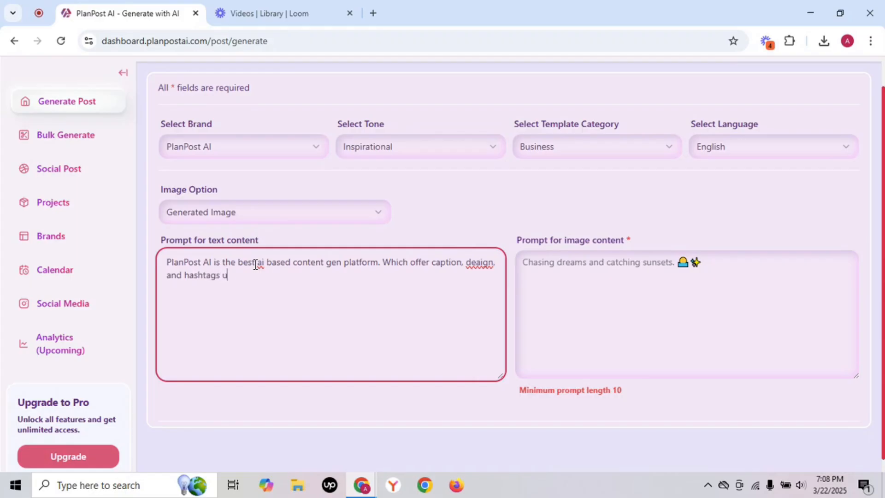
text(nder 20)
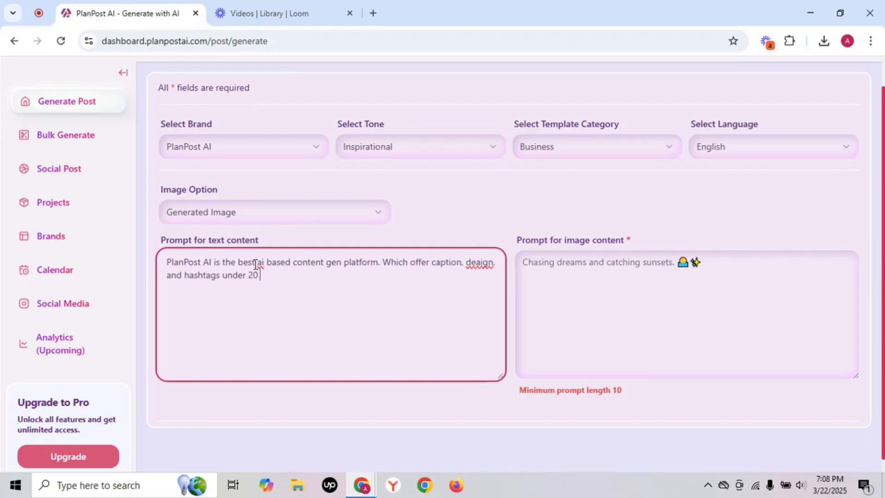
text( seconds o)
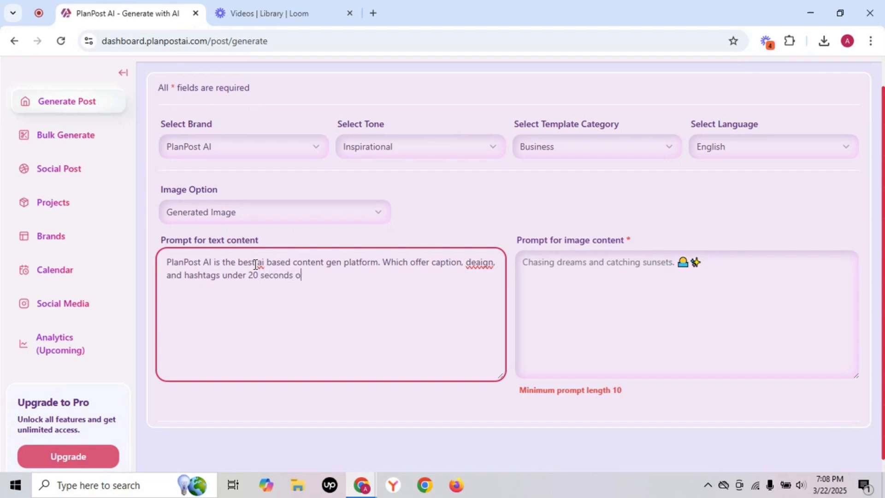
text(nly. even they can share ac)
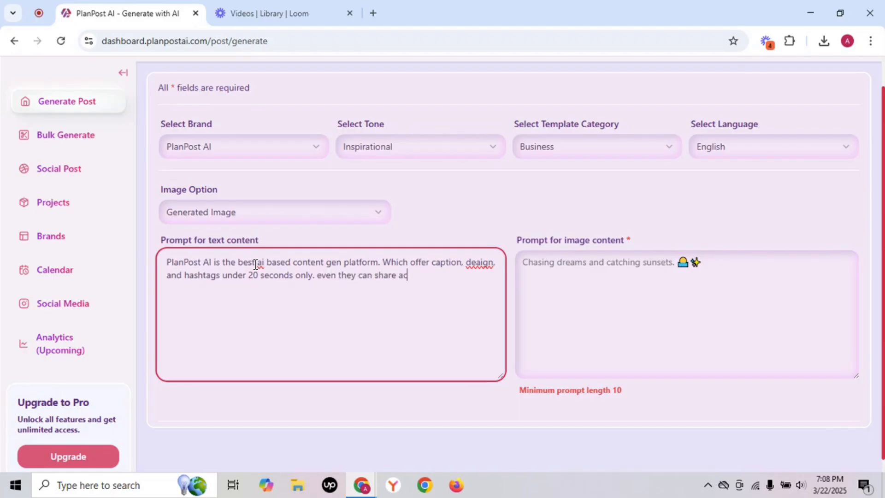
text(ross platf)
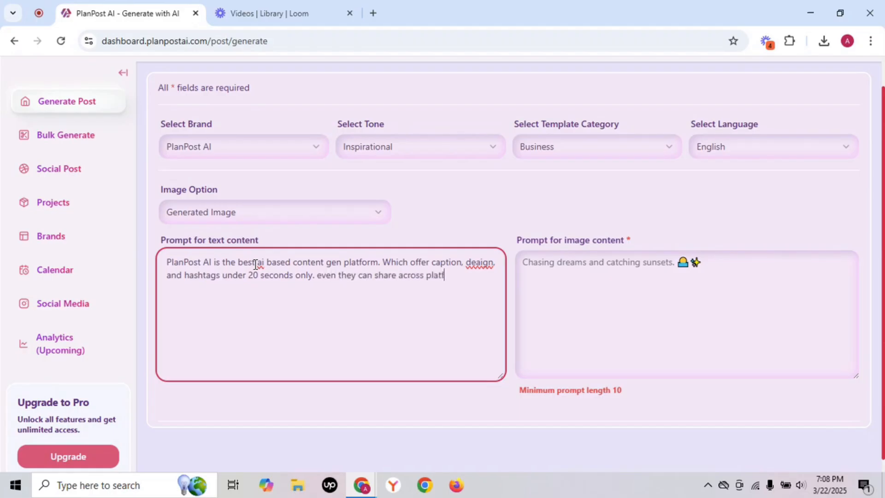
text(orms.)
Enter "a person designing image" as the image content prompt and generate the post with AI
click(545, 267)
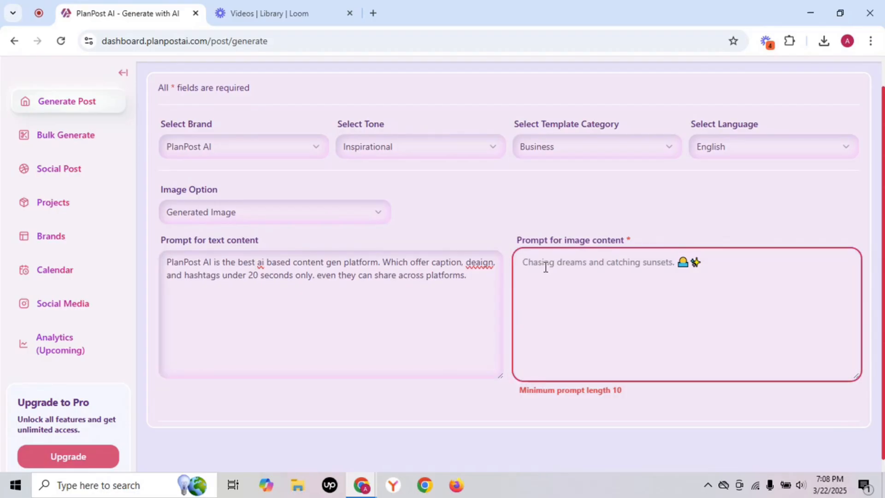
text(a p)
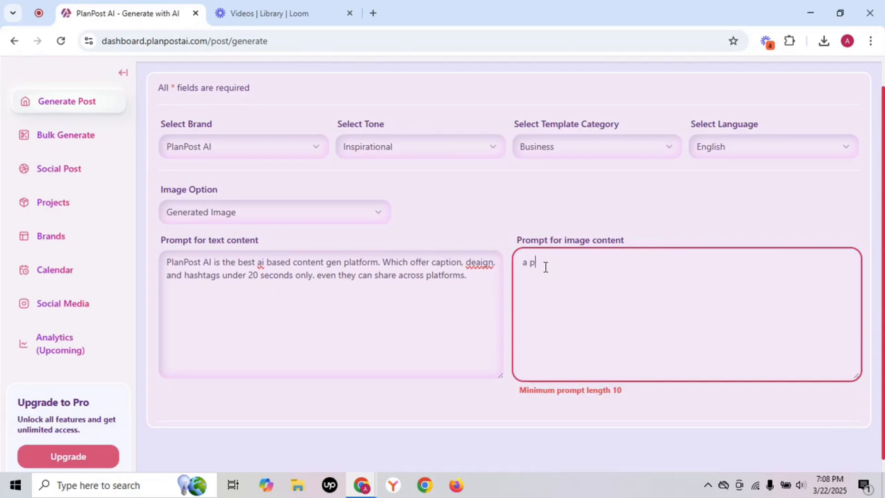
text(erson designing image)
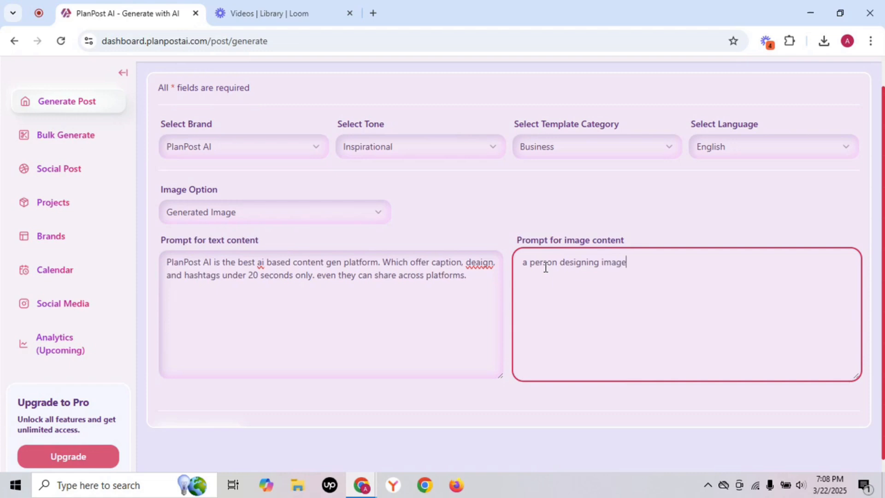
scroll(545, 267, down, 1)
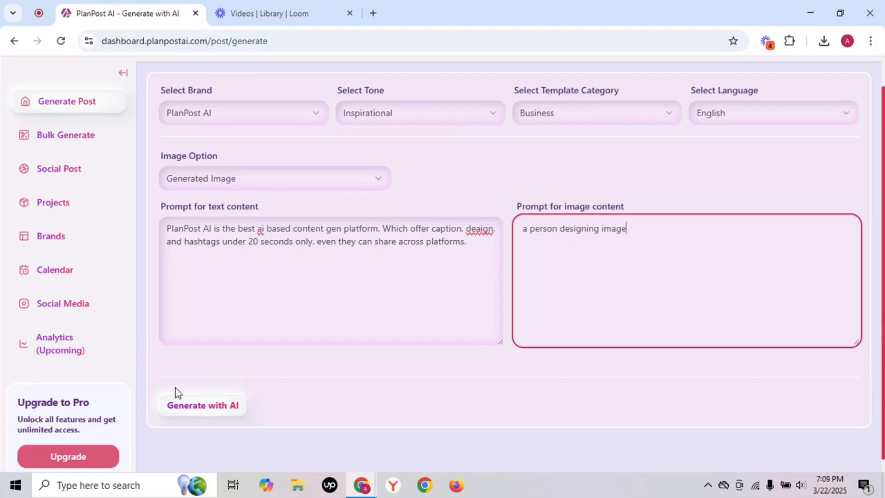
click(195, 407)
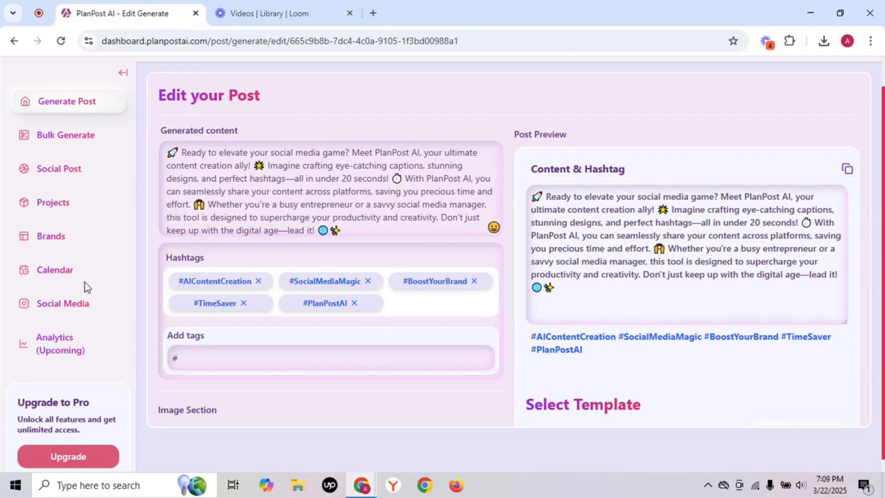
Review the generated caption text, the hashtags and the field for adding tags
click(179, 151)
drag(180, 152, 272, 158)
click(272, 158)
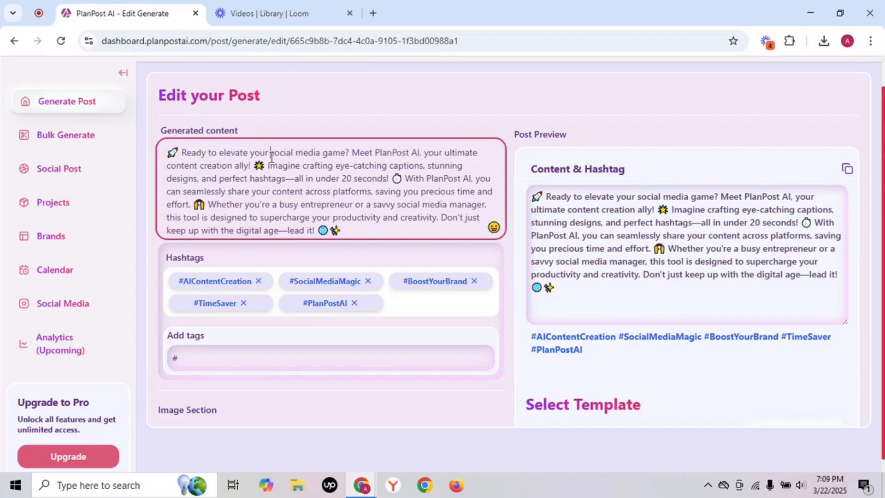
scroll(308, 173, down, 1)
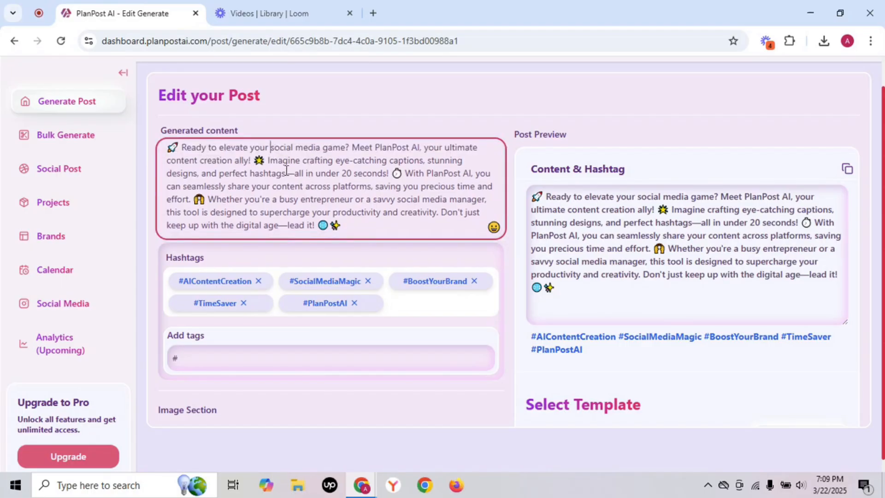
drag(267, 161, 393, 181)
drag(441, 212, 441, 229)
scroll(442, 228, down, 2)
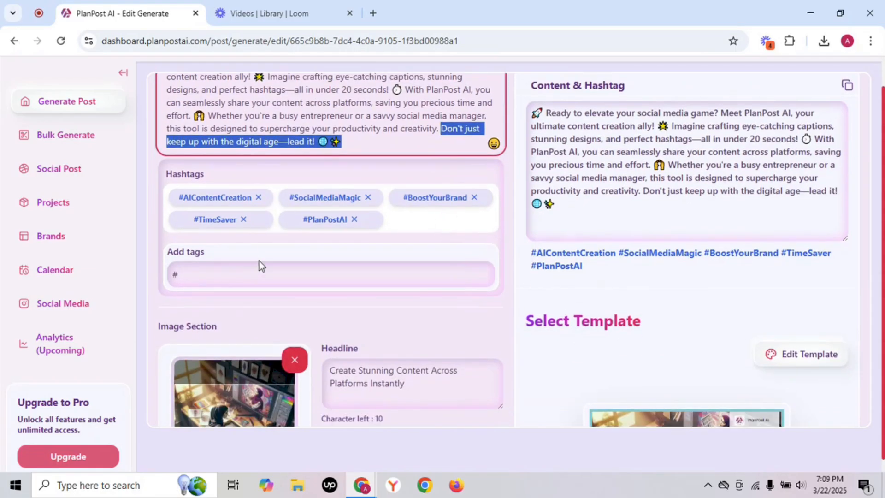
click(275, 274)
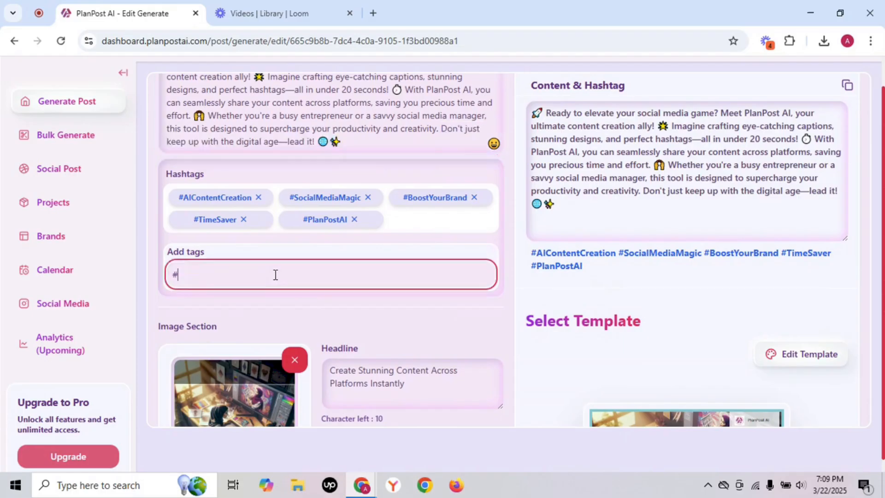
Delete the two closing emojis and the emoji before "Whether you're a busy entrepreneur" from the generated caption
scroll(345, 206, up, 2)
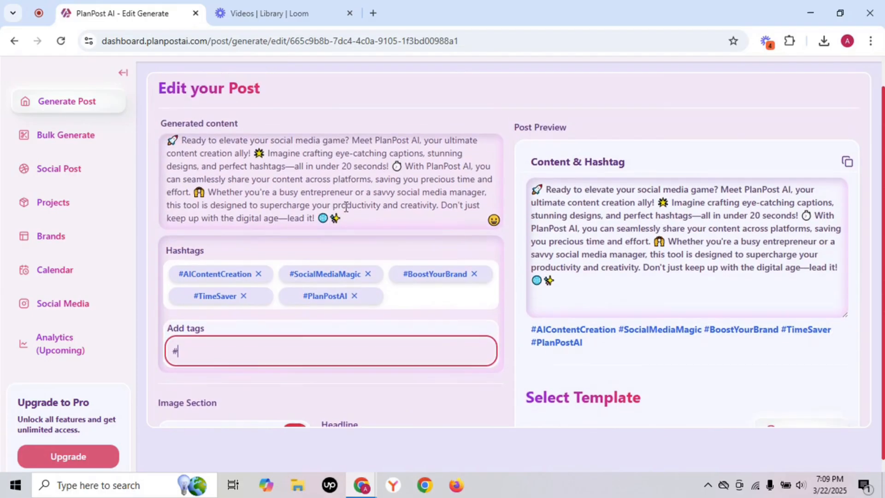
click(318, 216)
drag(318, 217, 366, 218)
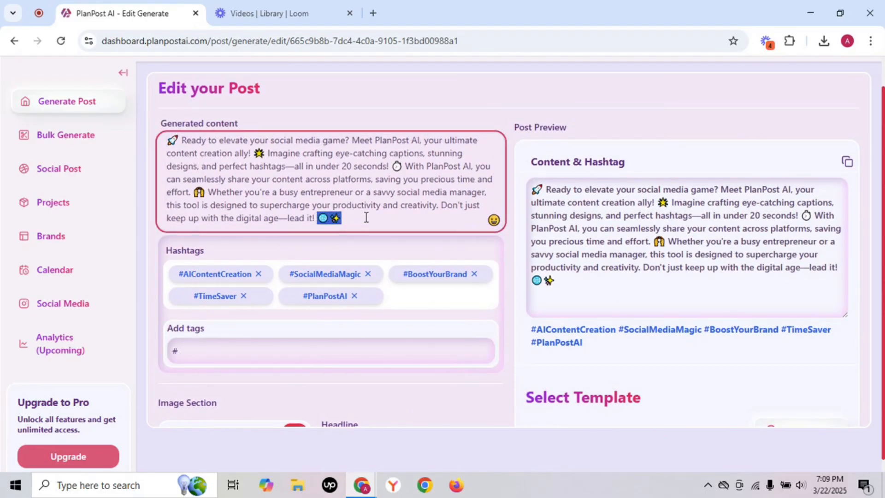
key(BackSpace)
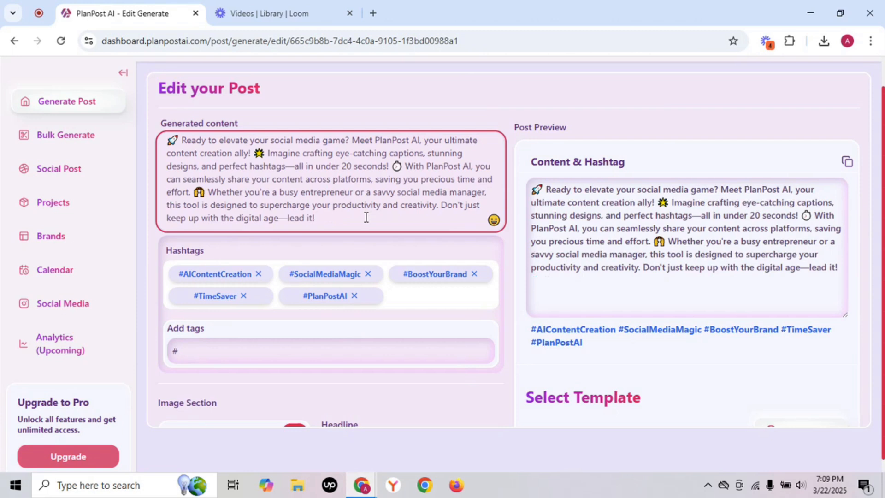
drag(195, 192, 210, 192)
key(BackSpace)
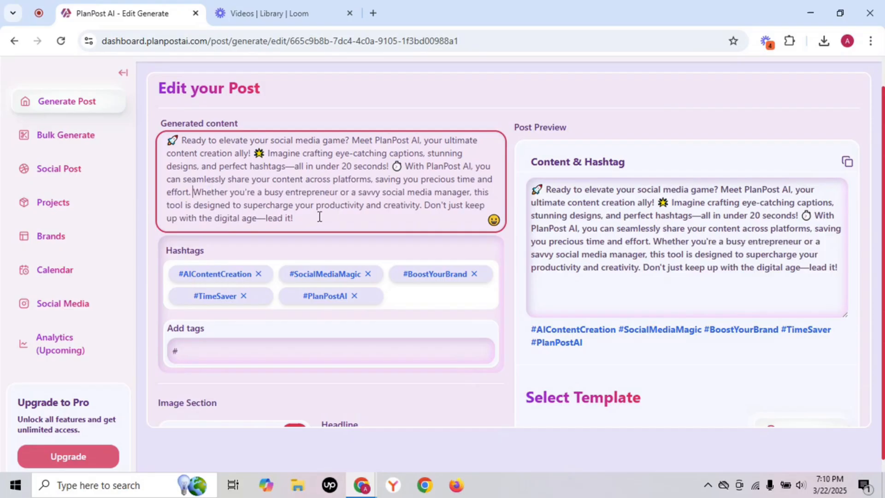
Add the hashtag #digitalmarketing to the post
scroll(319, 216, down, 1)
click(222, 315)
text(digital)
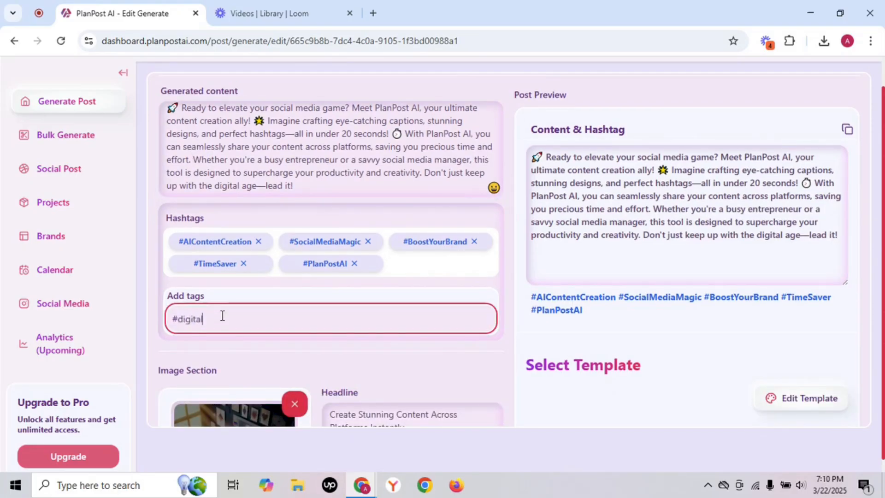
text(marketing)
key(Return)
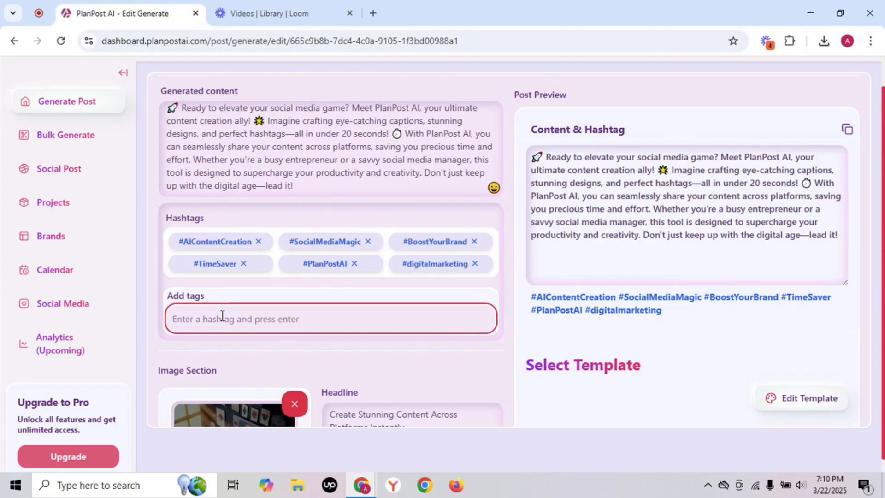
Zoom in on the post's image, reposition it within its crop frame, and reduce the zoom to a slight enlargement
scroll(222, 316, down, 1)
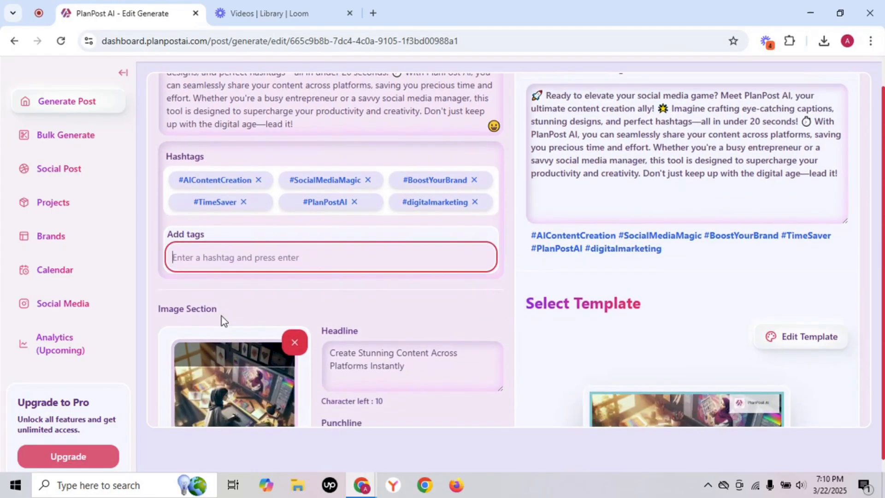
scroll(222, 316, down, 1)
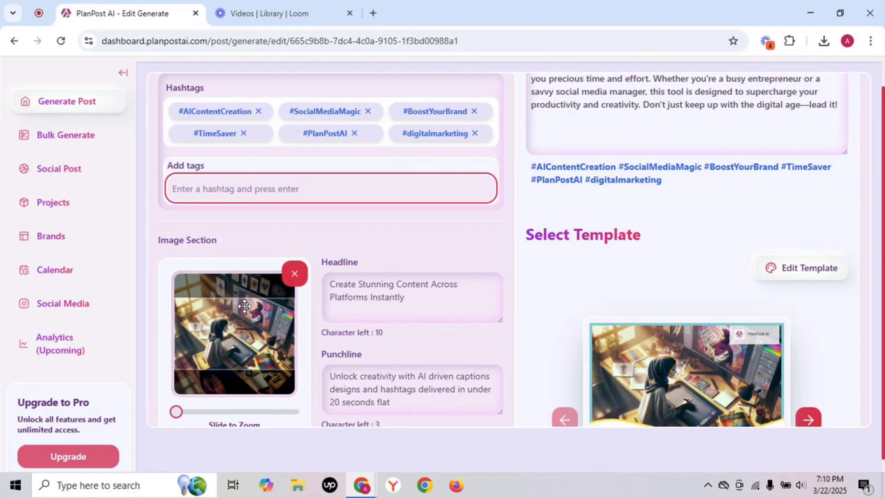
drag(176, 410, 249, 413)
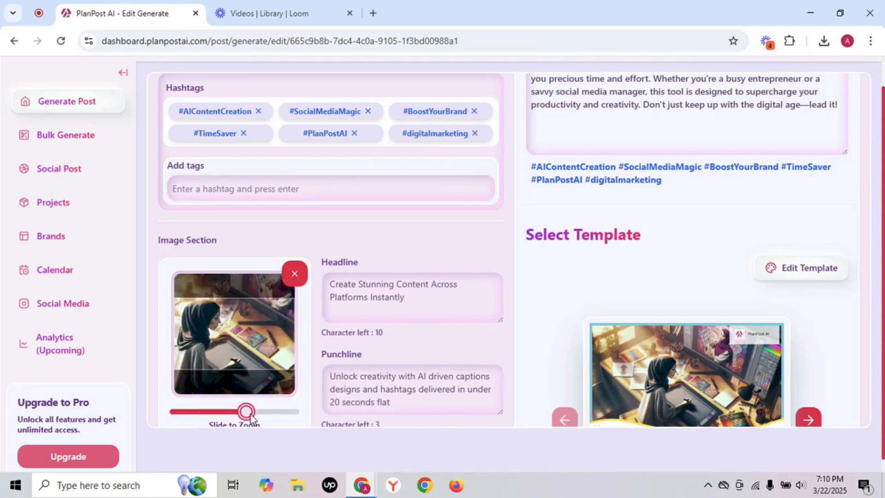
drag(250, 326, 254, 316)
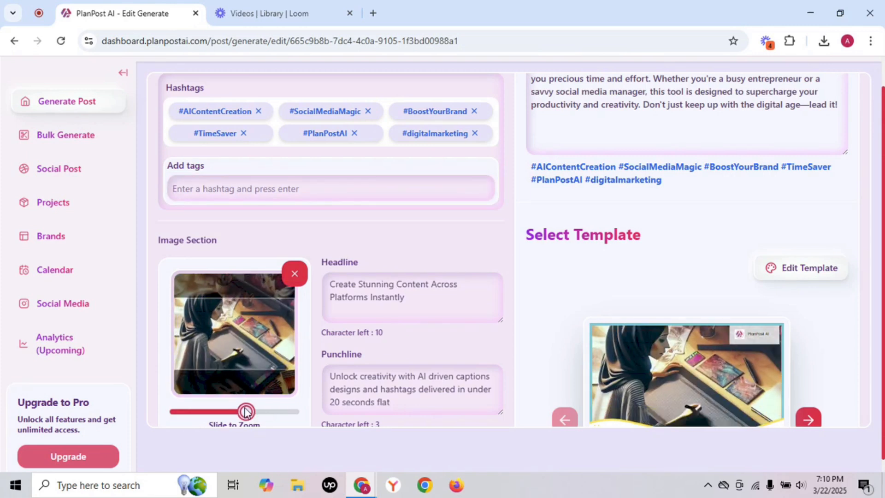
drag(245, 411, 185, 412)
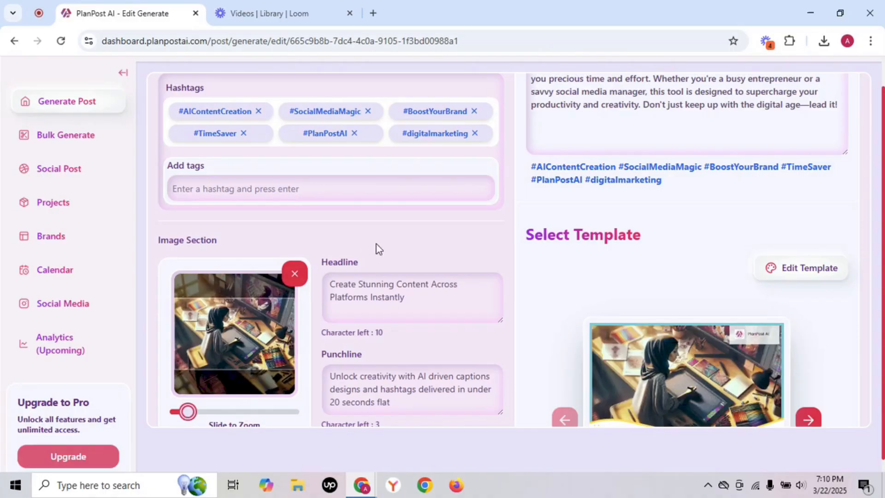
Add an exclamation mark to the headline so it reads "Create Stunning Content Across Platforms Instantly!"
scroll(377, 244, down, 2)
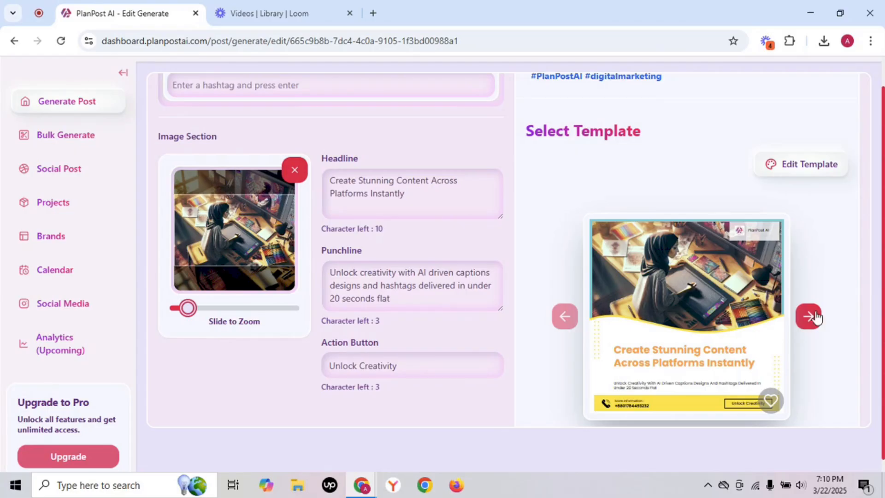
scroll(538, 330, down, 2)
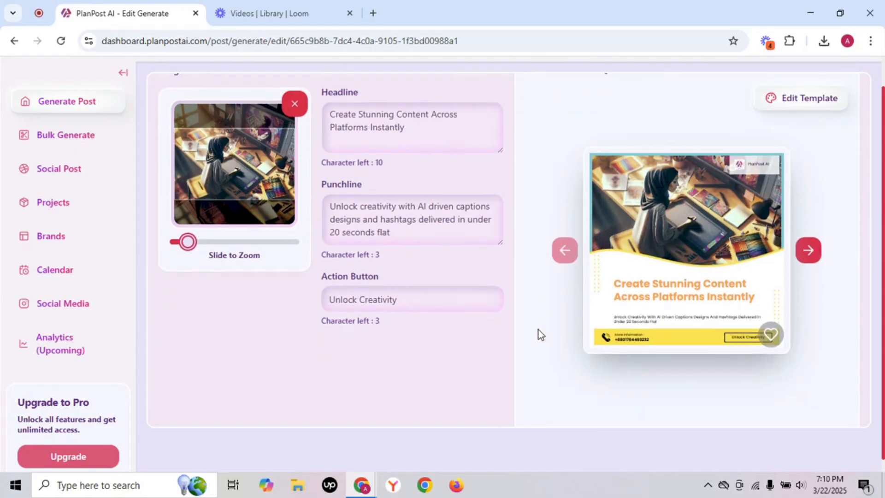
click(412, 125)
text(!)
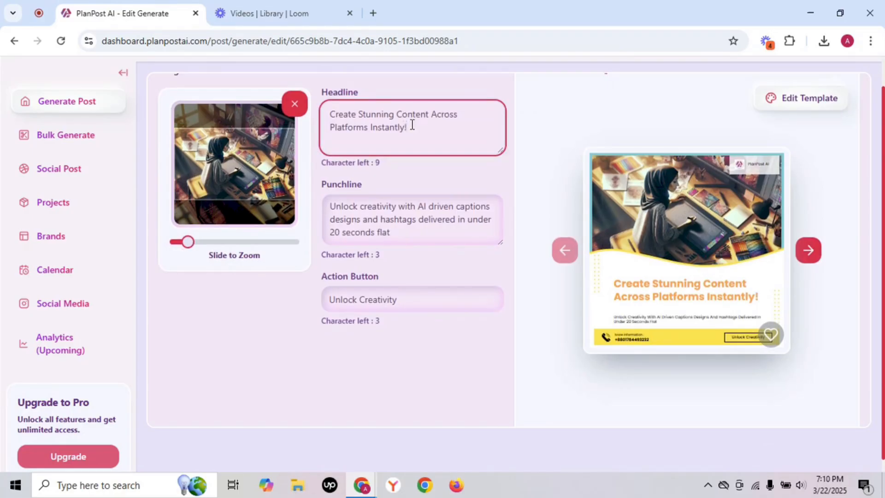
Browse through the post templates and select the purple and white one with the image across its upper half
click(810, 252)
click(810, 253)
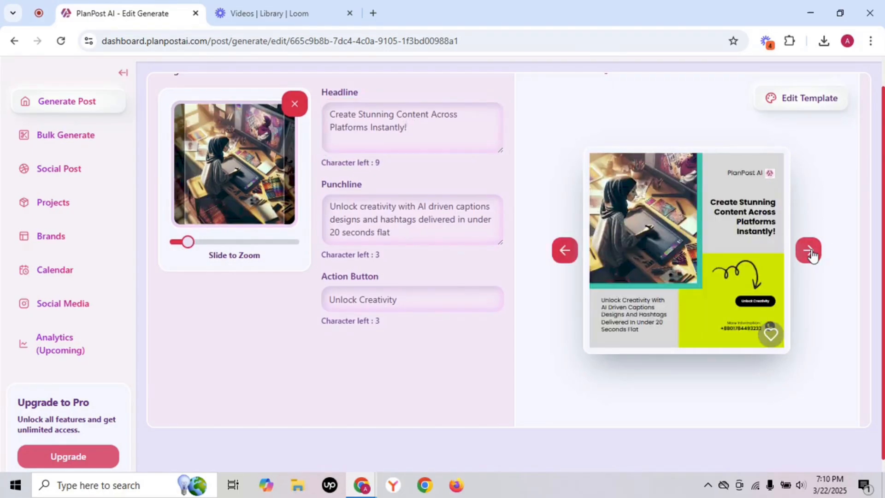
click(809, 253)
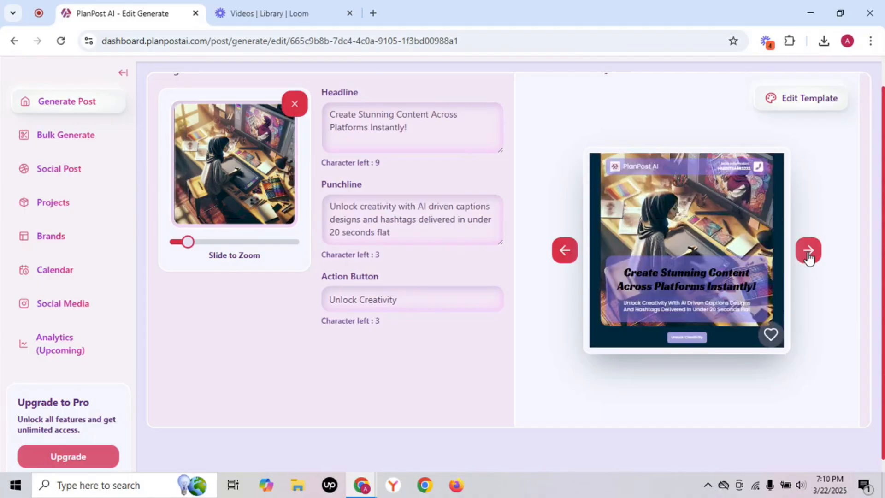
click(809, 254)
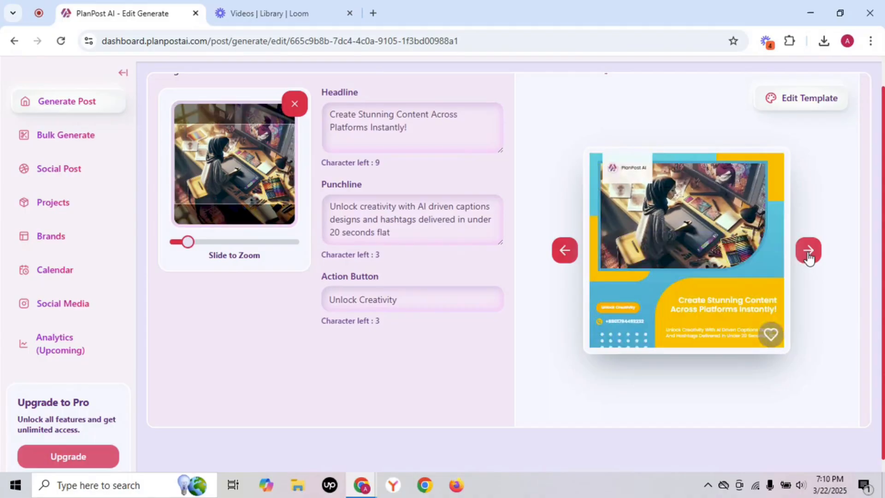
click(809, 254)
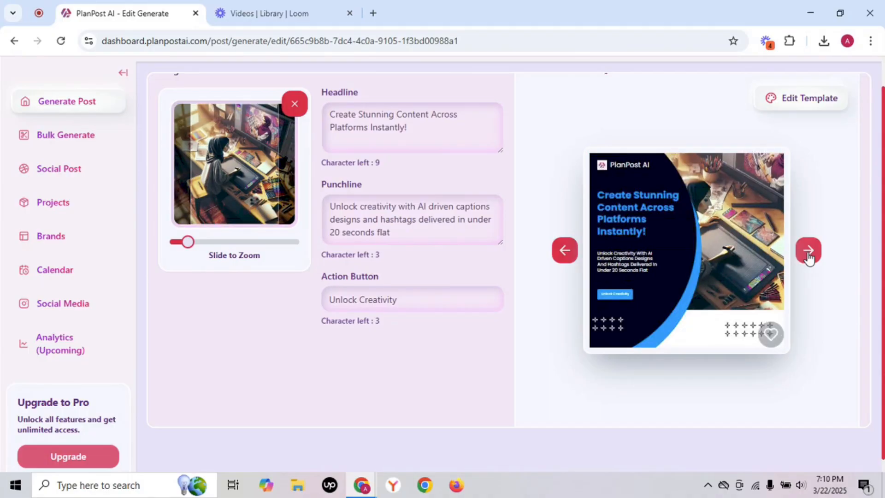
click(808, 255)
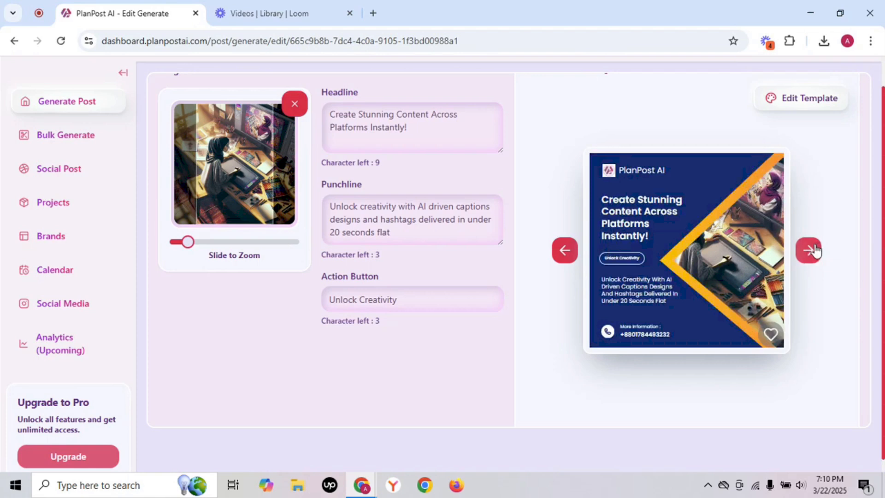
click(815, 250)
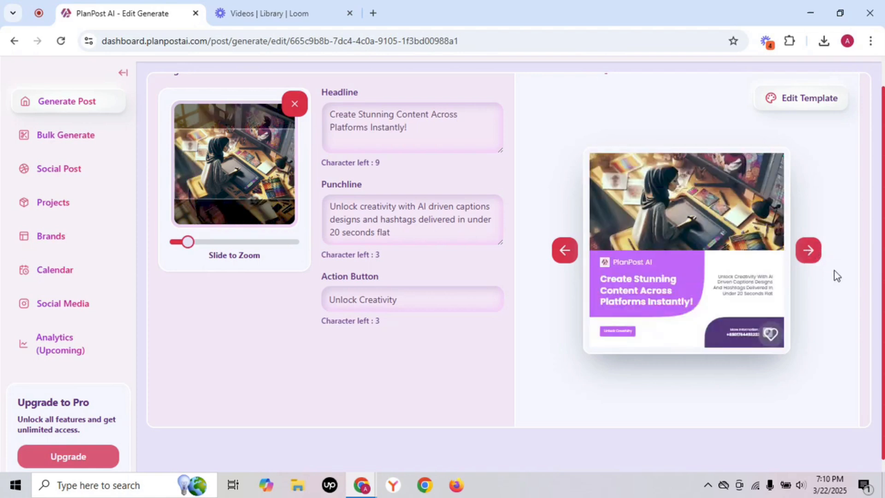
Open the social posting options and select Facebook, Instagram, LinkedIn and X as platforms for the post
scroll(627, 341, down, 3)
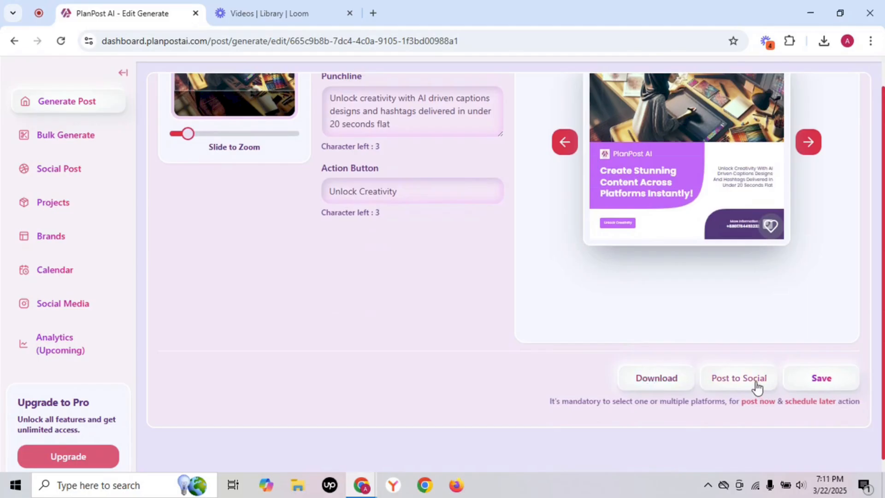
click(738, 378)
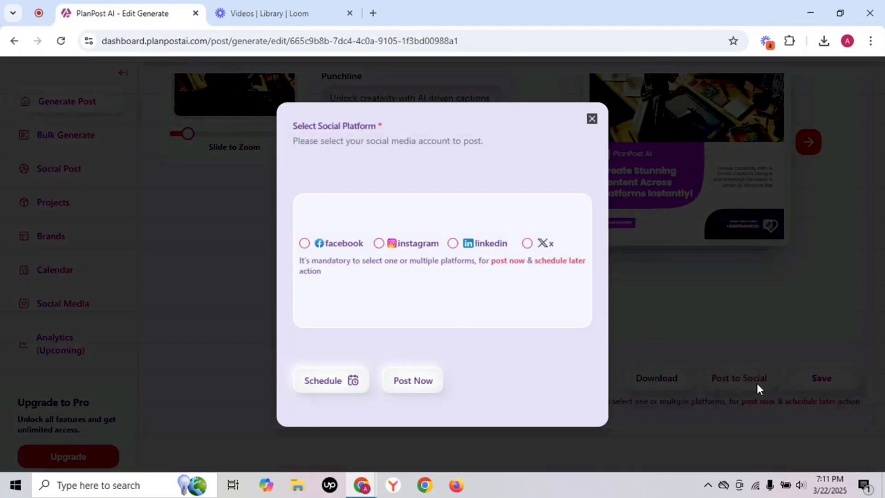
click(305, 246)
click(378, 246)
click(453, 247)
click(527, 247)
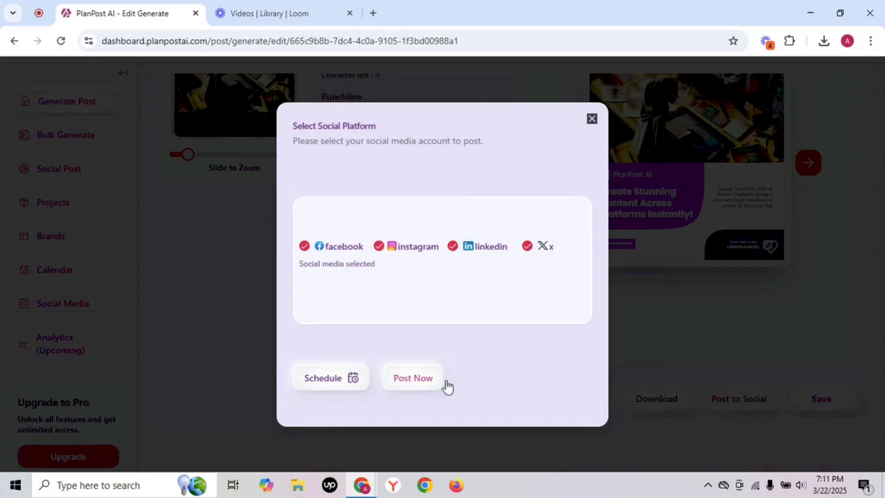
Examine the date and time choices for scheduling the post and close the posting options without scheduling
click(331, 381)
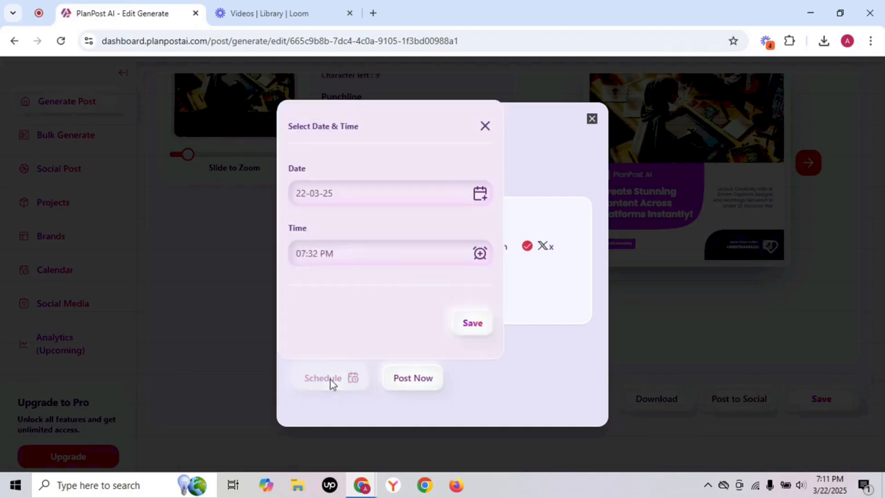
click(481, 193)
click(477, 168)
click(486, 253)
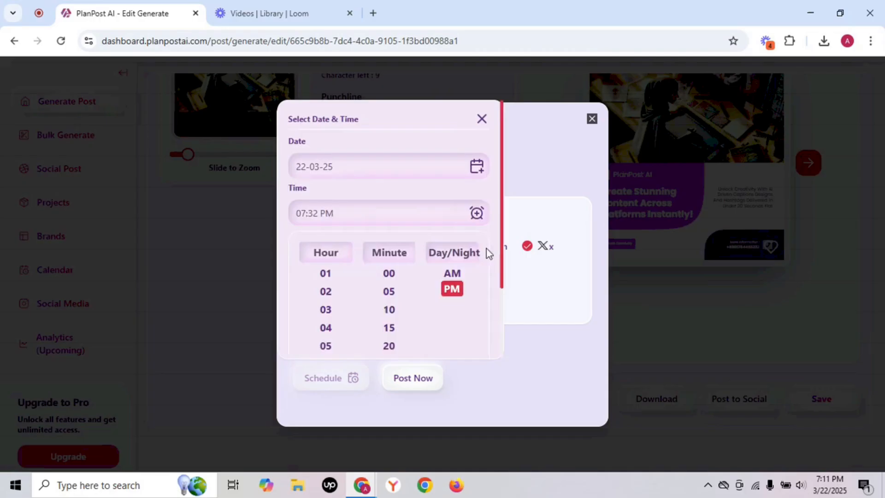
click(480, 220)
click(484, 129)
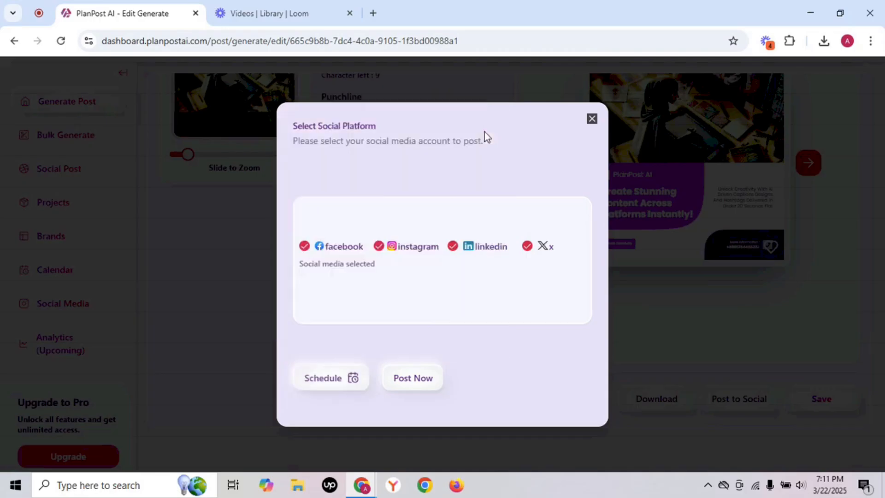
click(592, 121)
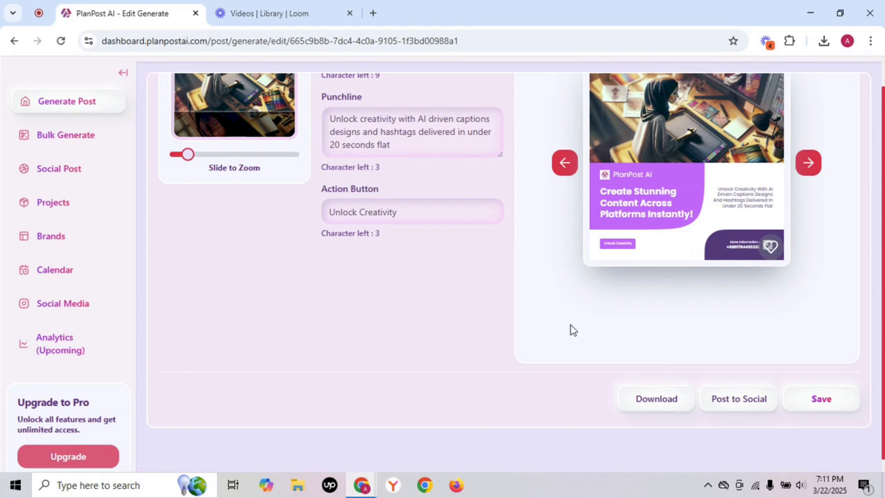
Edit the selected template and set its primary color to the dark shade #2f282f
scroll(570, 324, up, 3)
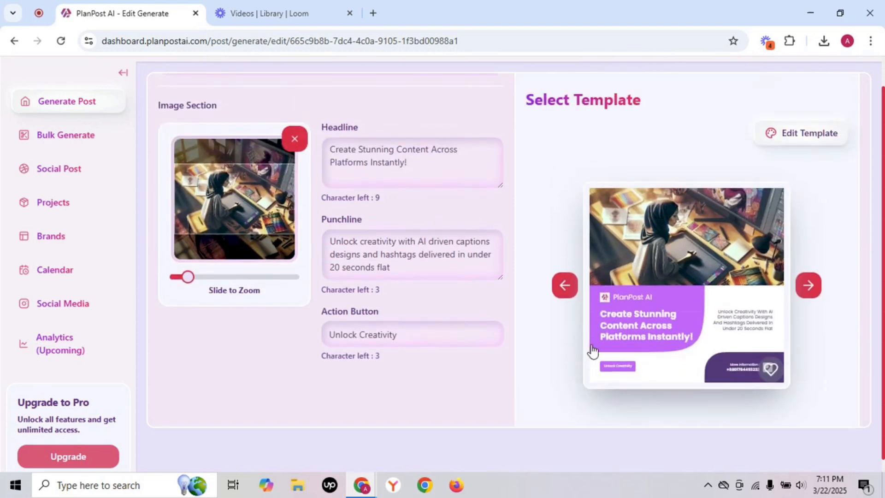
click(800, 136)
click(602, 184)
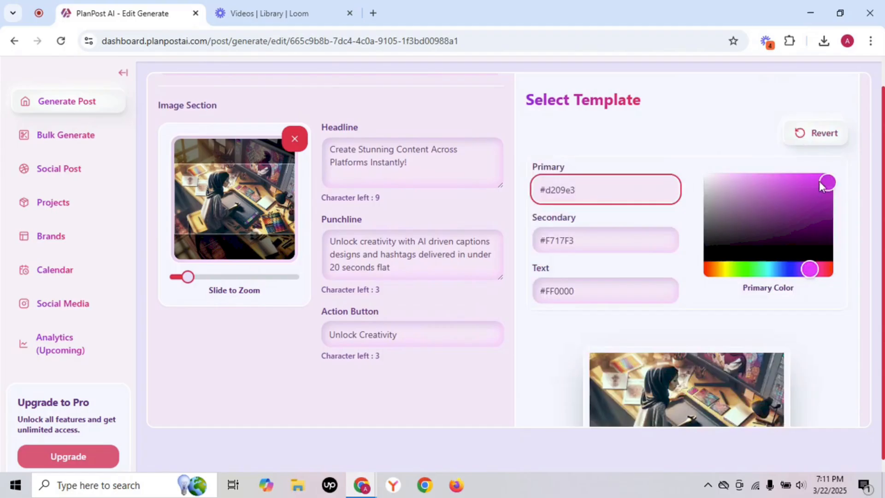
drag(819, 181, 788, 219)
scroll(789, 218, down, 2)
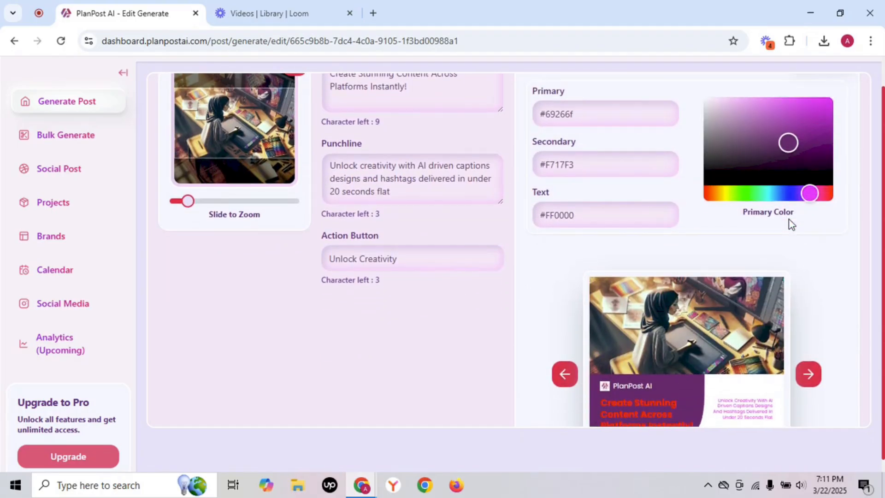
drag(787, 149, 723, 165)
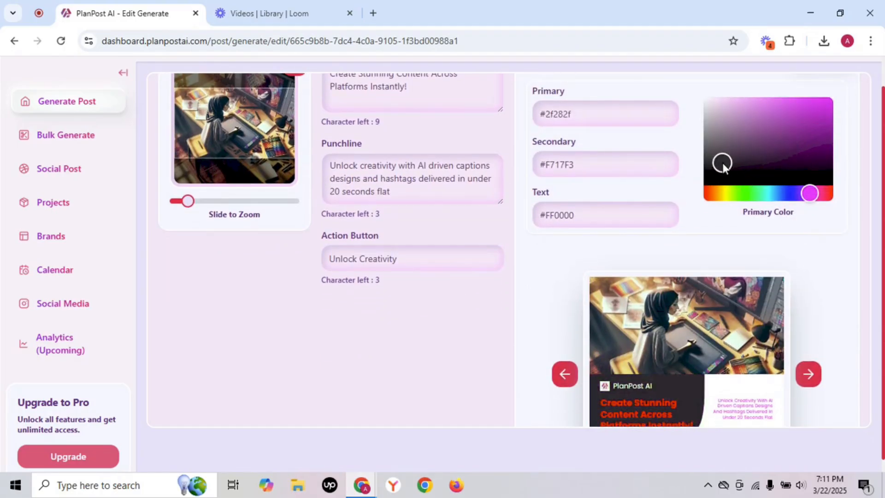
Set the template's text color to the light shade #e4d7d7 and check the preview
click(599, 214)
drag(832, 97, 711, 106)
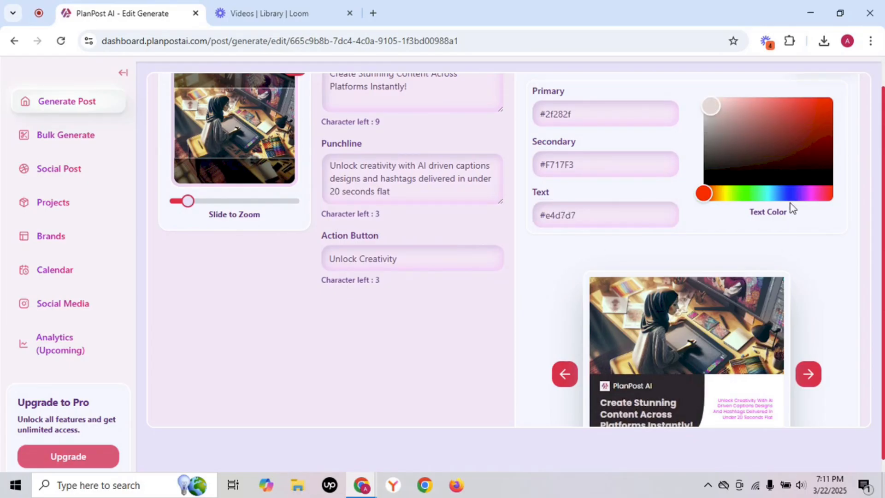
scroll(836, 226, down, 2)
scroll(836, 224, up, 4)
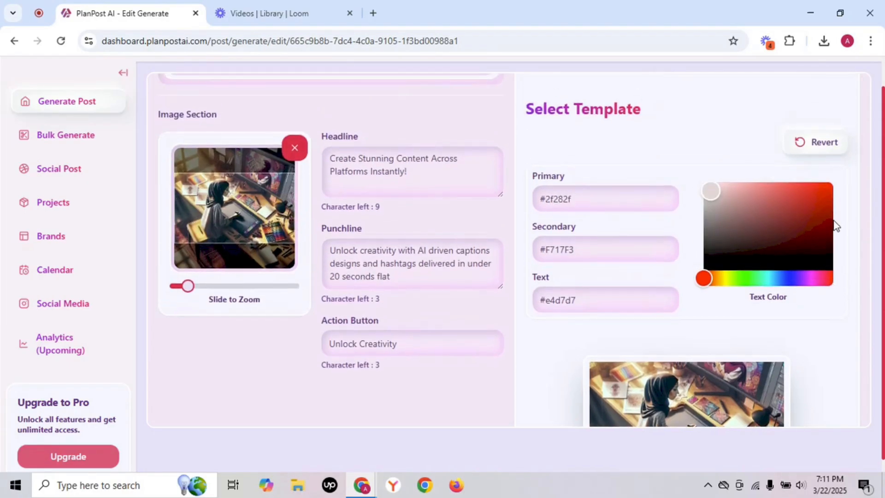
scroll(854, 272, down, 2)
scroll(853, 282, up, 1)
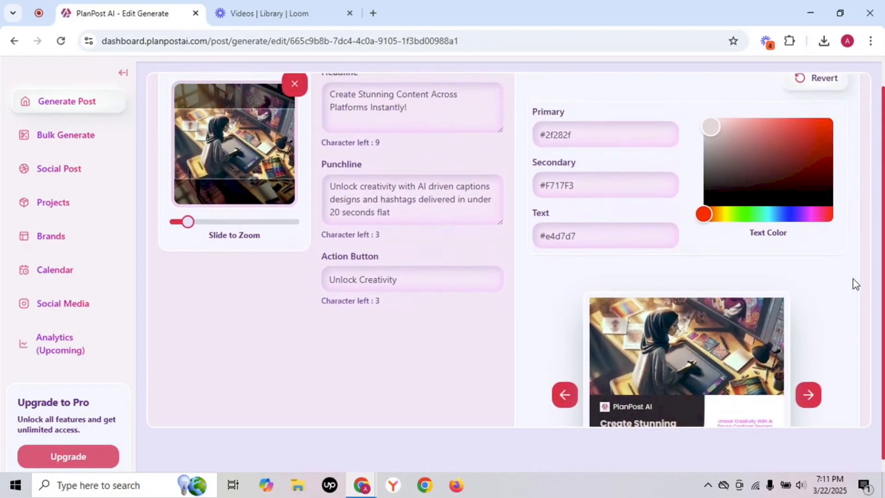
Revert the template's color changes and save the post
click(814, 82)
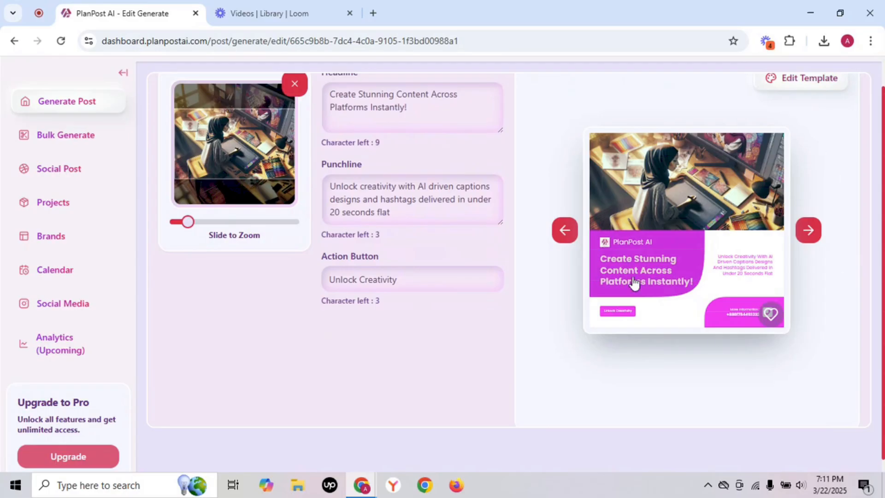
scroll(645, 290, down, 1)
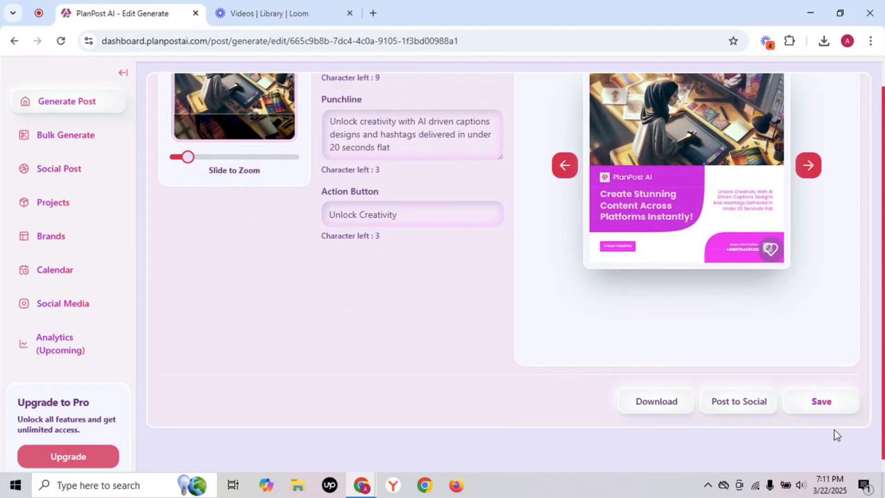
click(822, 403)
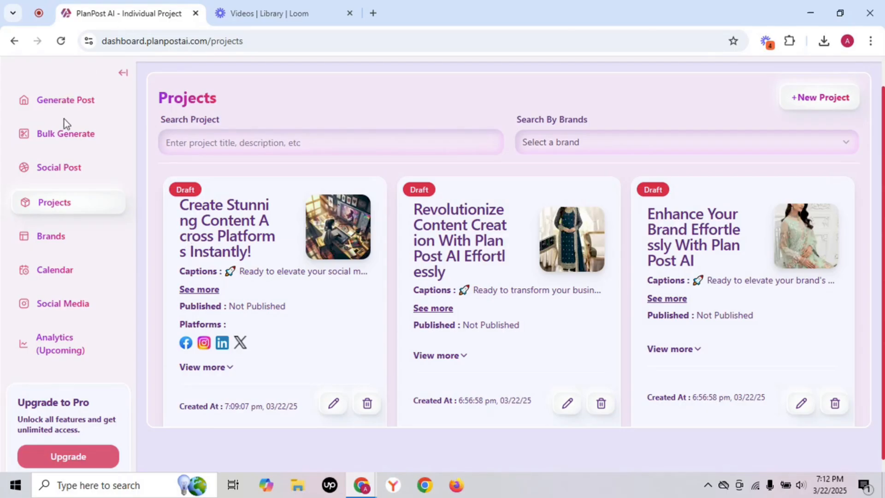
Start an AI bulk generation with 5 cards for the PlanPost AI brand
click(67, 138)
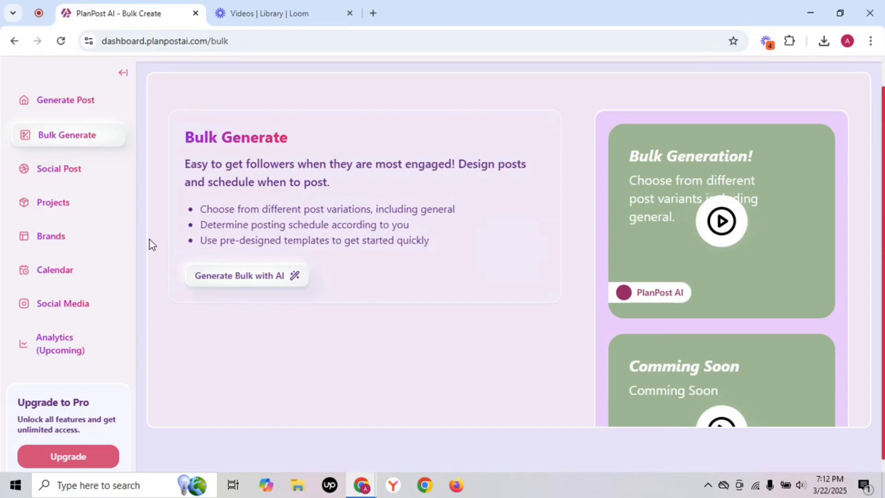
click(252, 279)
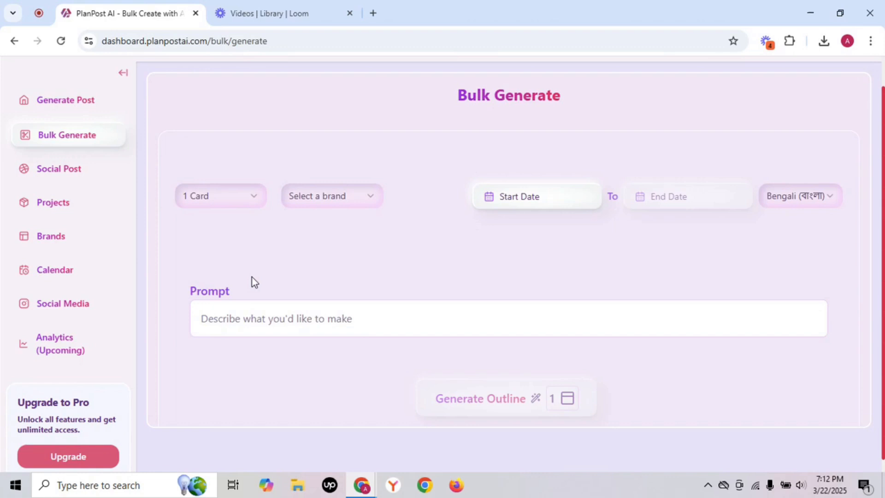
click(240, 203)
scroll(237, 390, down, 3)
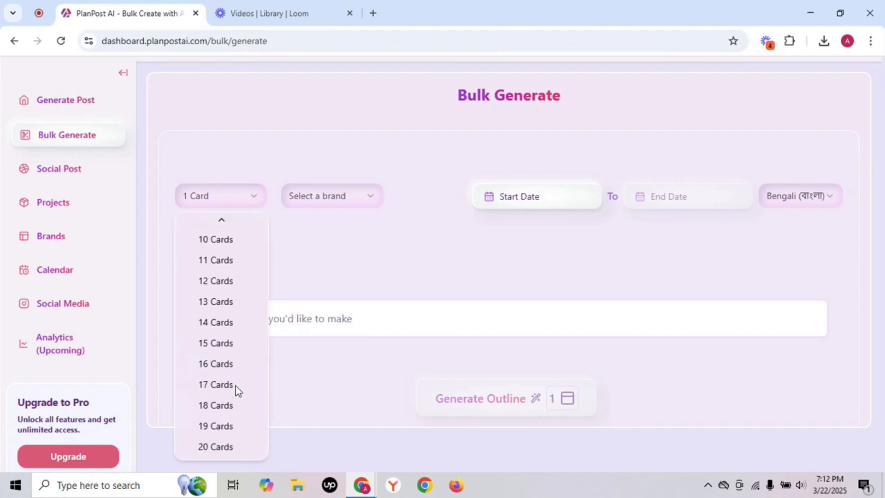
scroll(237, 390, up, 3)
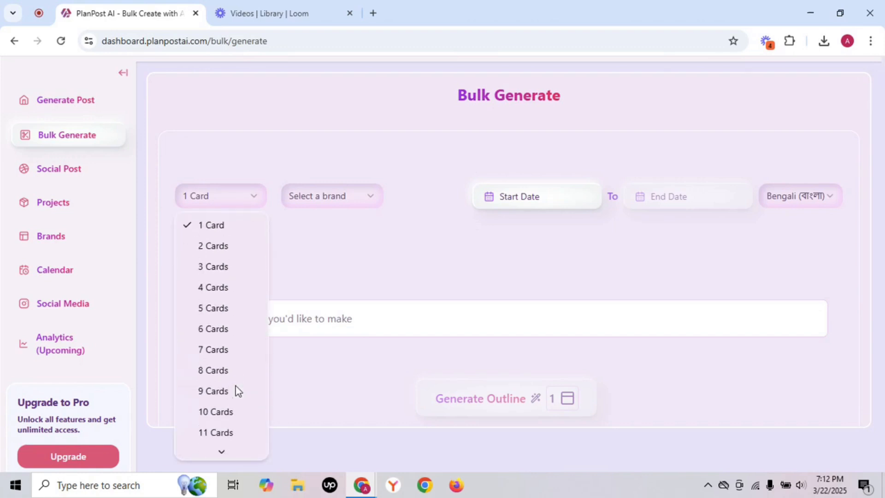
click(223, 309)
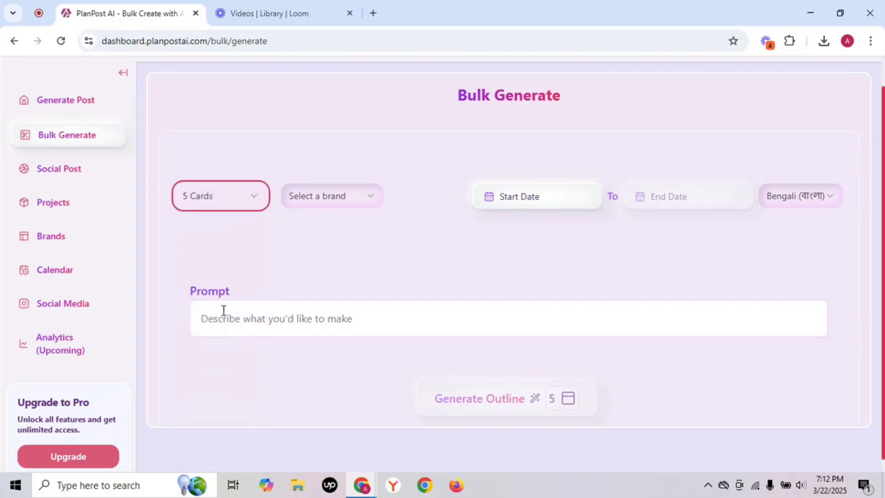
click(359, 201)
click(330, 225)
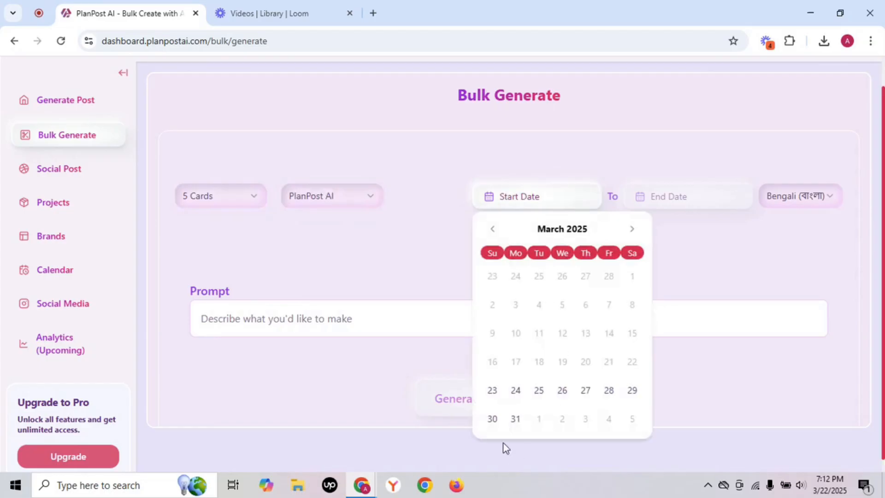
Set the posting period from 23-03-2025 to 31-03-2025 and the content language to English
click(493, 391)
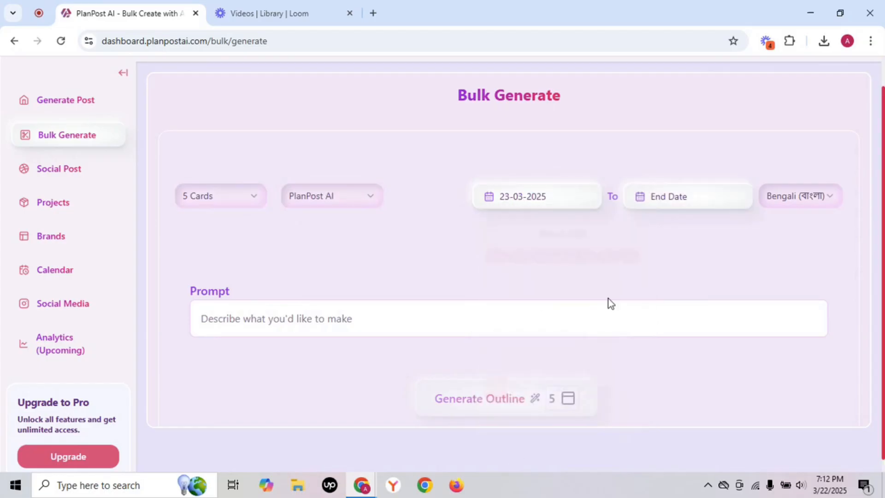
click(695, 202)
click(668, 419)
click(809, 198)
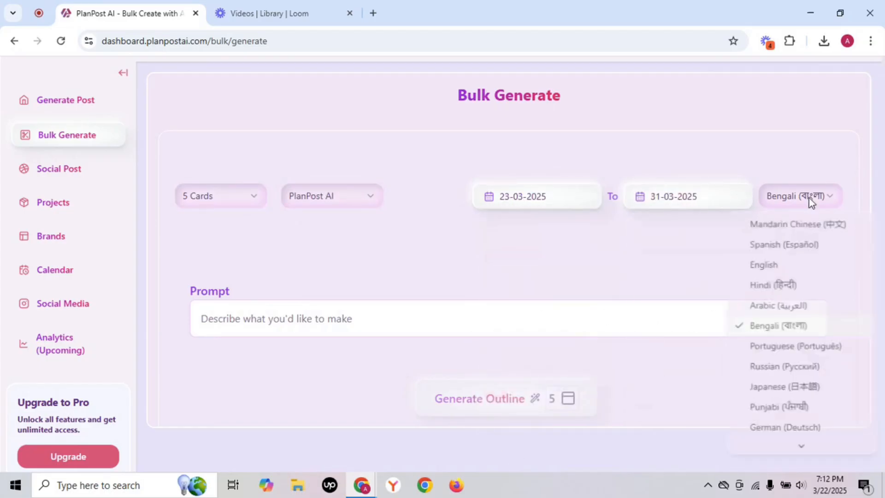
click(765, 274)
Begin the bulk prompt with "PlanPost AI is the best content gen Platform. It has 3 features,"
click(366, 332)
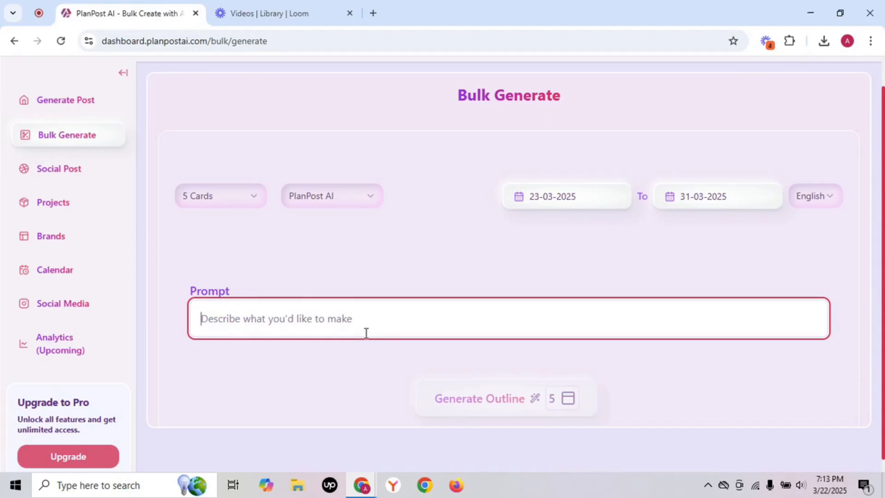
text(PlanPost AI is the best )
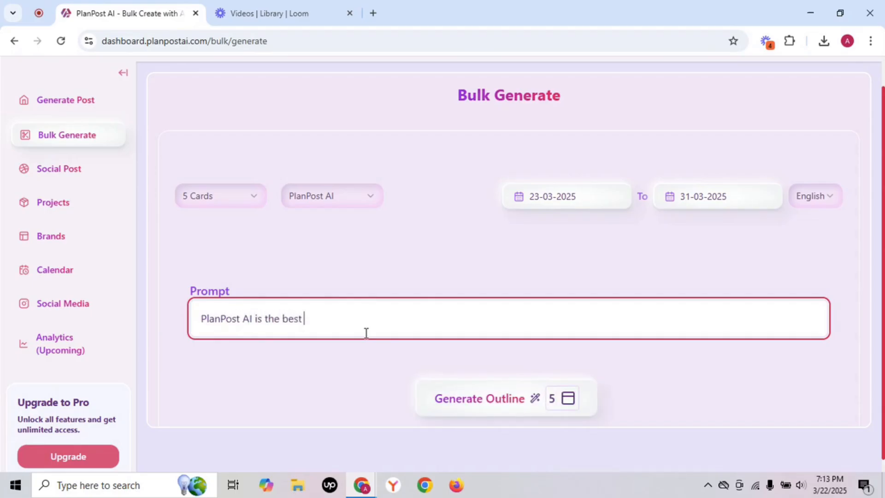
text(content gen Platform.)
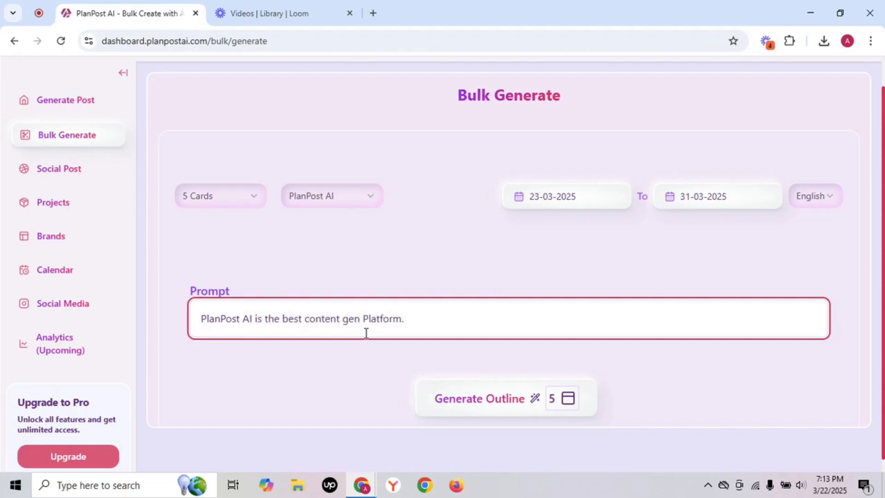
text( It h)
text(aaaas)
key(BackSpace)
key(BackSpace)
key(BackSpace)
key(BackSpace)
key(BackSpace)
text(s 3 features, )
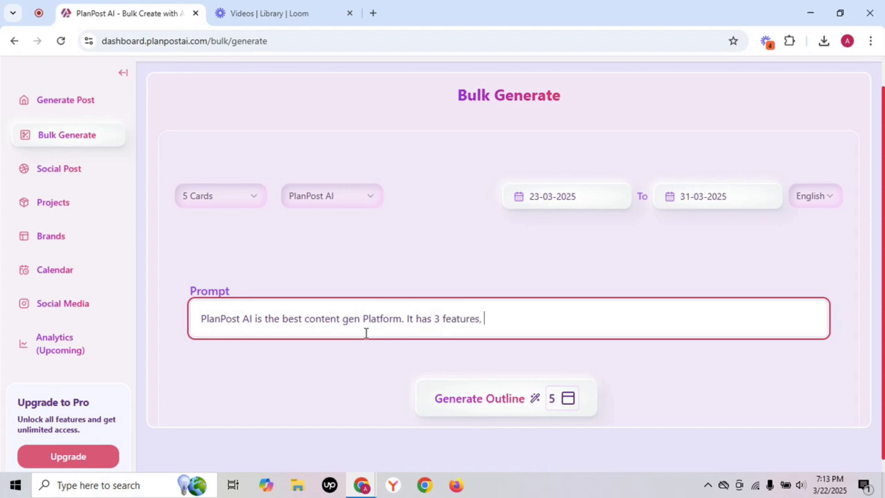
Continue the prompt with "single gen where it generate single post under 20 seconds only, with bulk users can generate month worth content"
text(single gen where it generate)
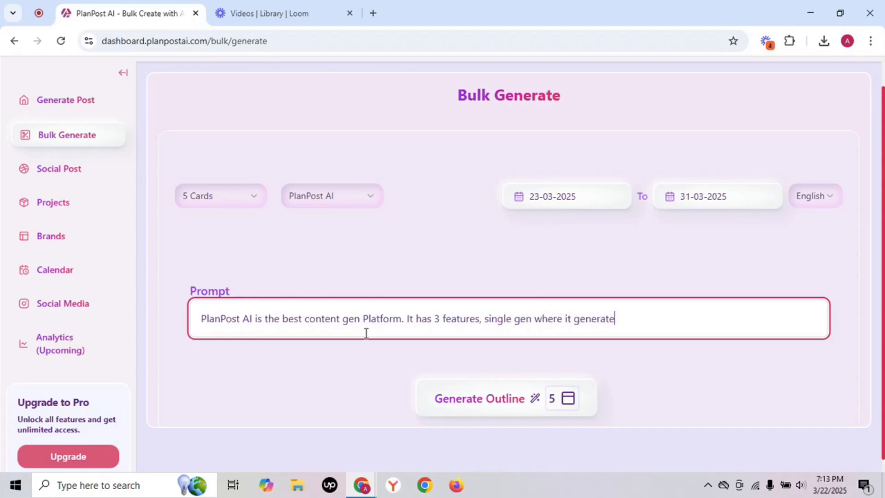
text( single post under 20)
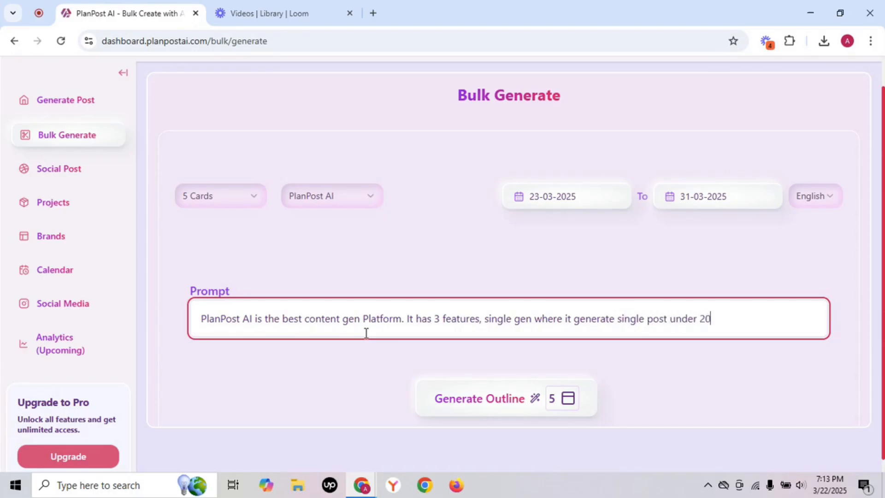
text( seconds only, wit)
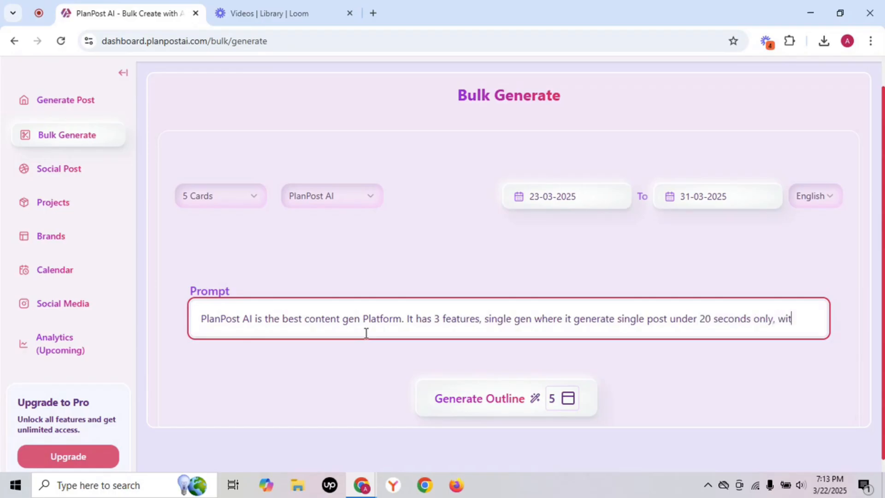
text(h bulk users can generate month worth content)
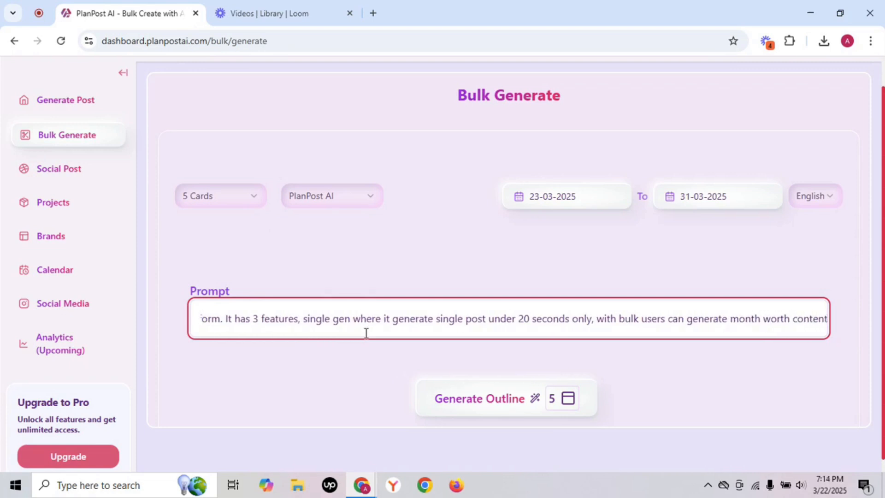
Complete the prompt with ", and they can share content across platforms with single click" and generate the outline
text(h)
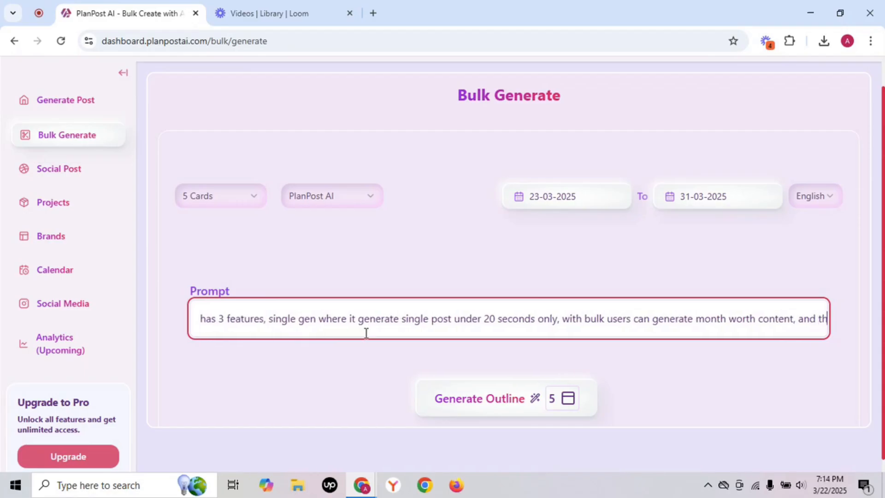
text(ey can share )
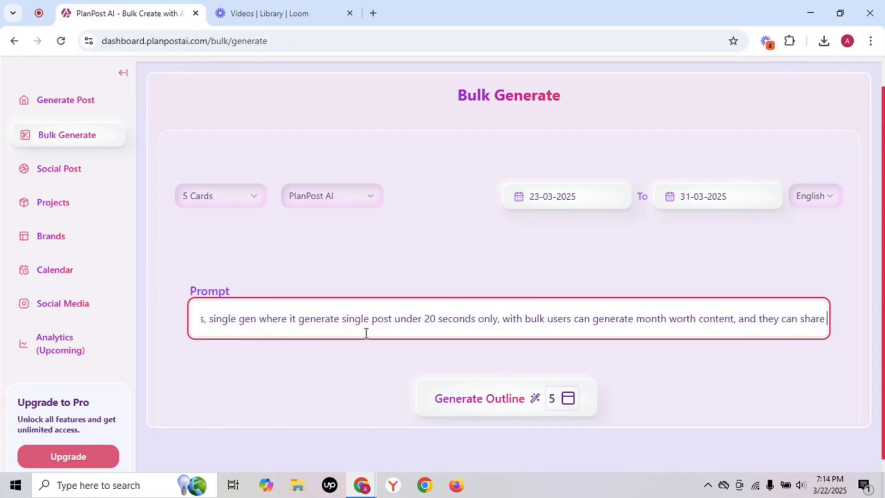
text(cont)
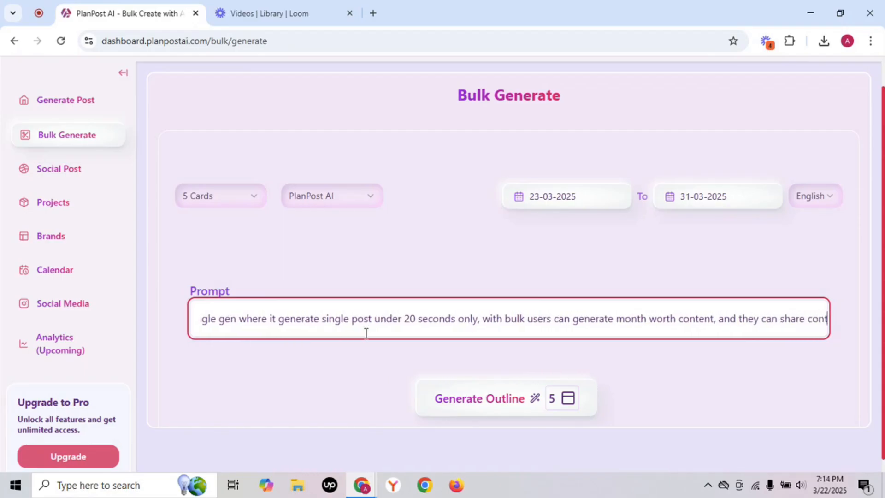
text(ent adross plat)
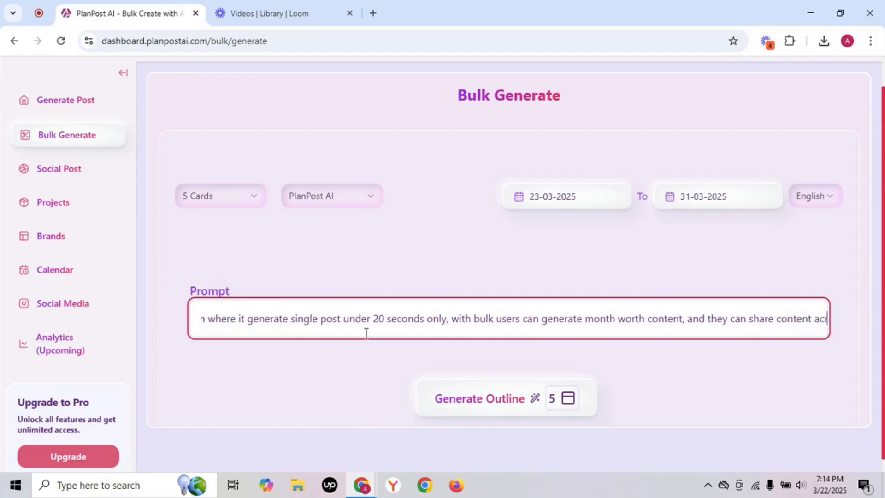
text(for)
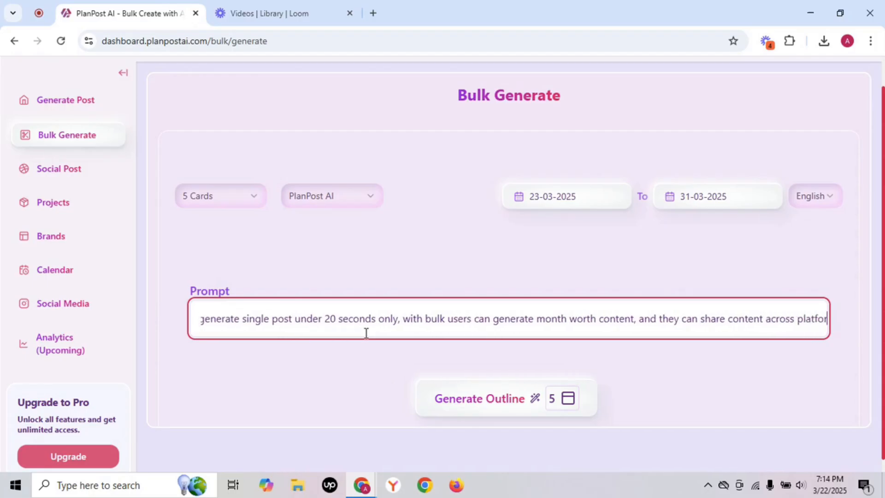
text(ms with s)
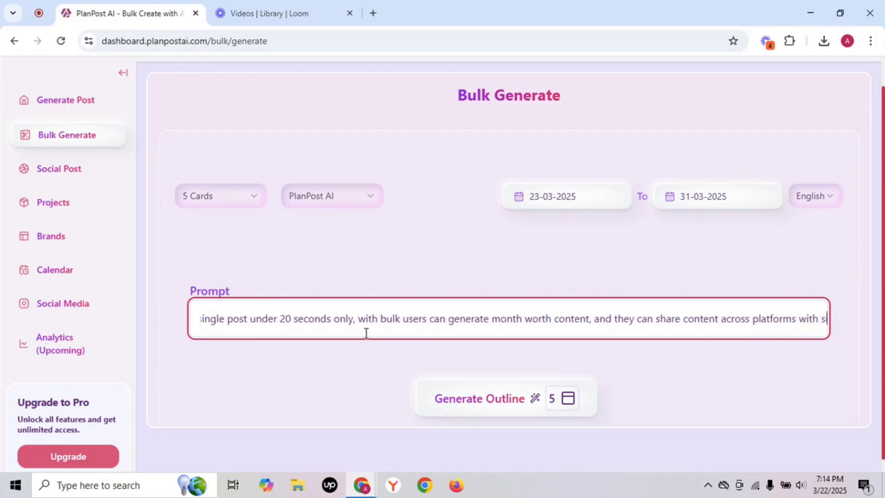
text(ingle click)
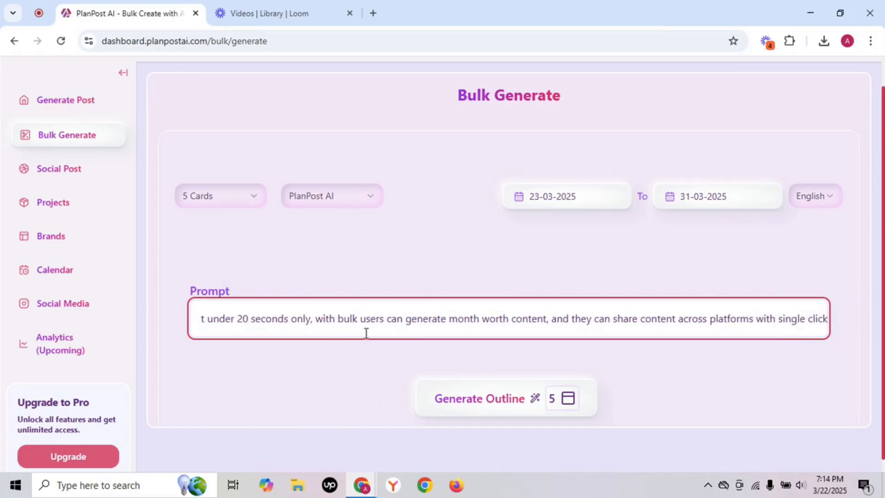
click(371, 353)
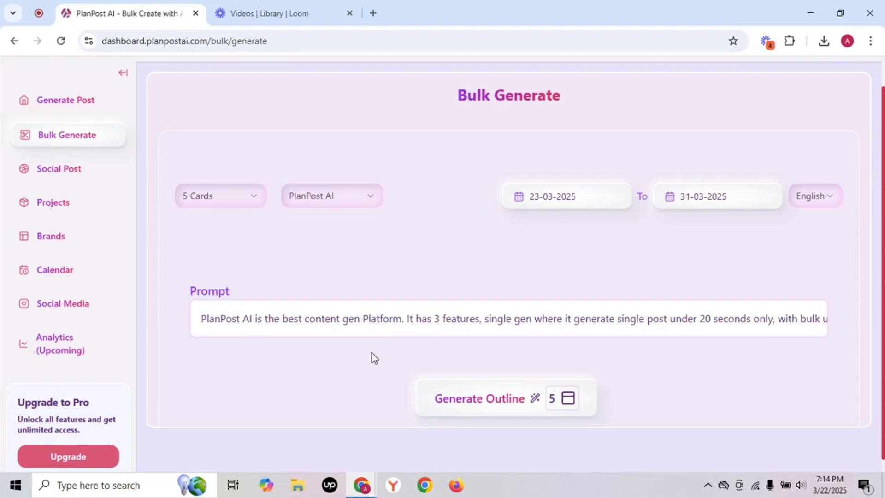
click(467, 406)
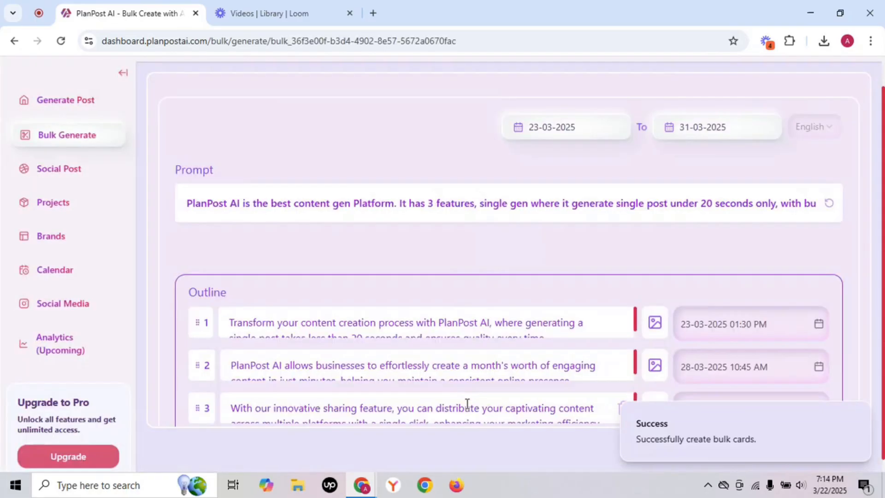
Set the images for outline cards 1, 2 and 3 to be AI generated
scroll(405, 300, down, 1)
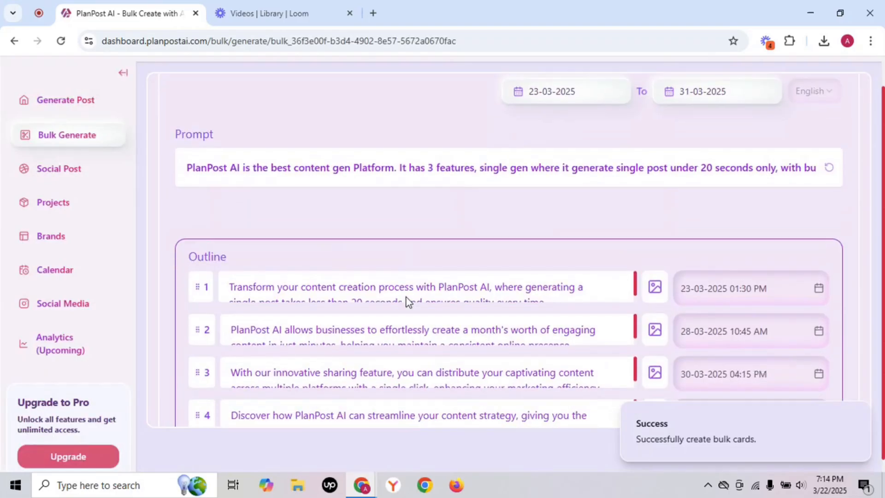
scroll(426, 259, down, 1)
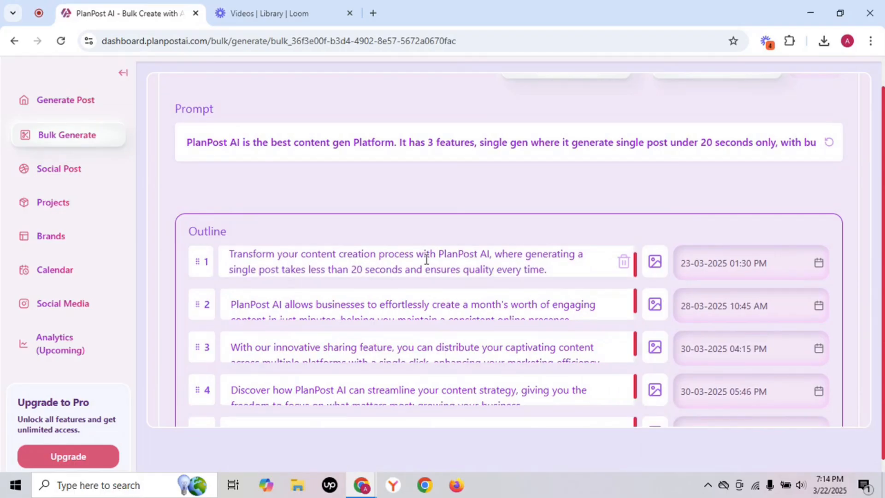
scroll(426, 259, down, 1)
scroll(425, 259, down, 1)
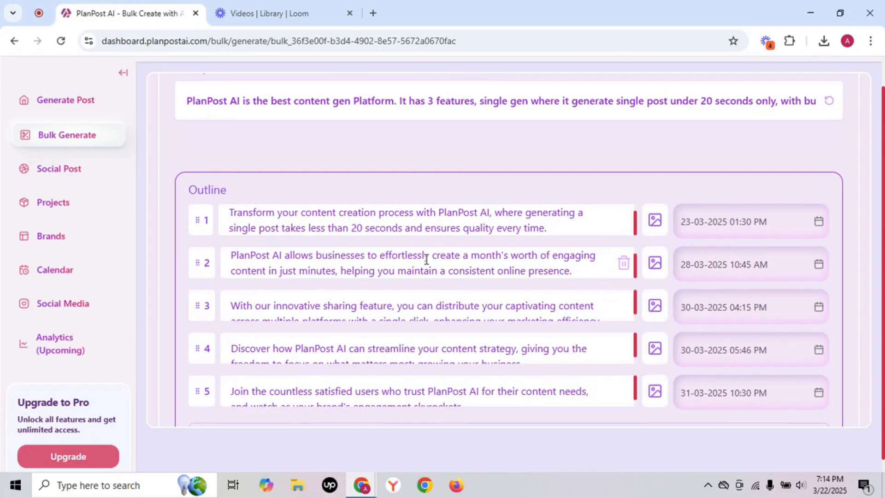
scroll(438, 286, down, 1)
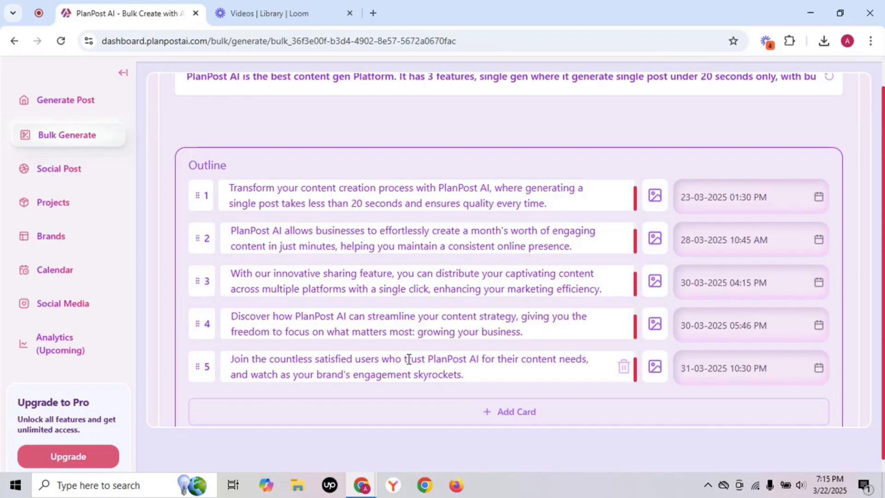
click(654, 197)
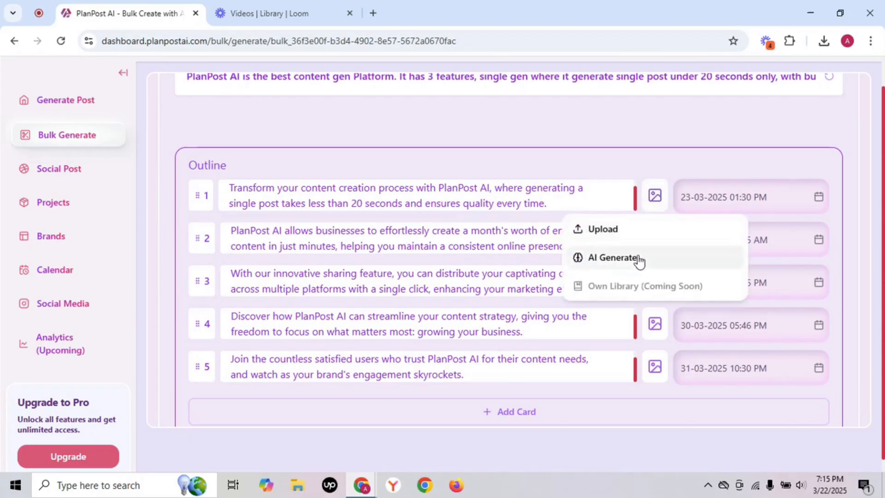
click(612, 258)
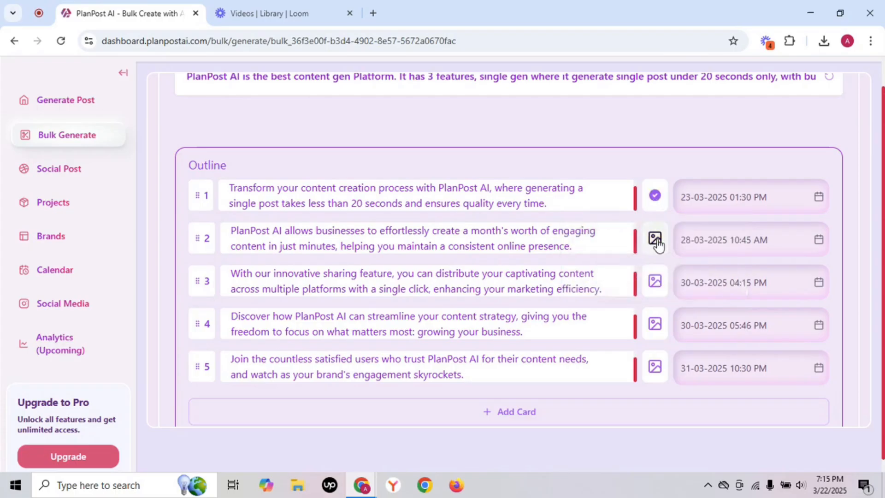
click(656, 241)
click(643, 300)
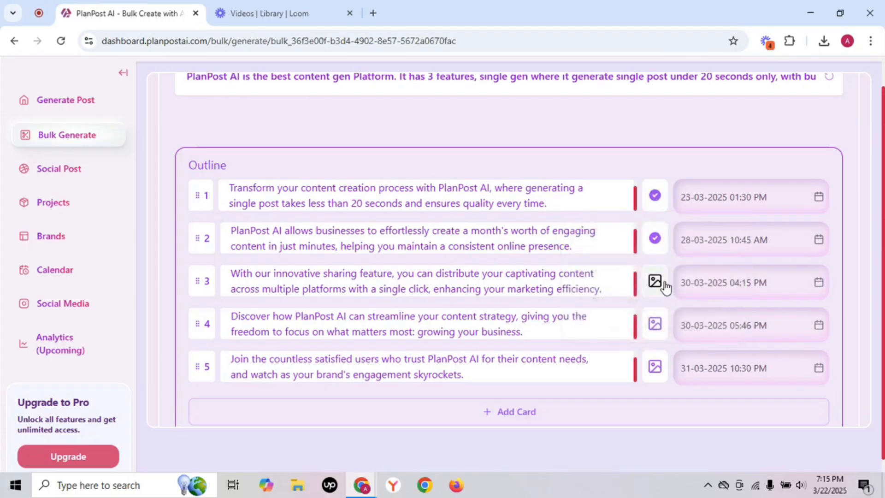
click(656, 284)
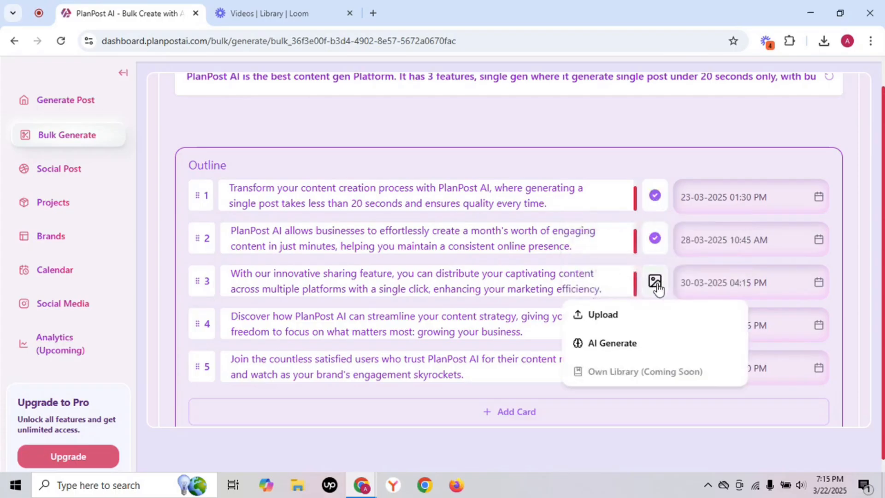
click(642, 337)
Upload image_long_webp.jpg from Downloads as the image for outline card 4
click(653, 328)
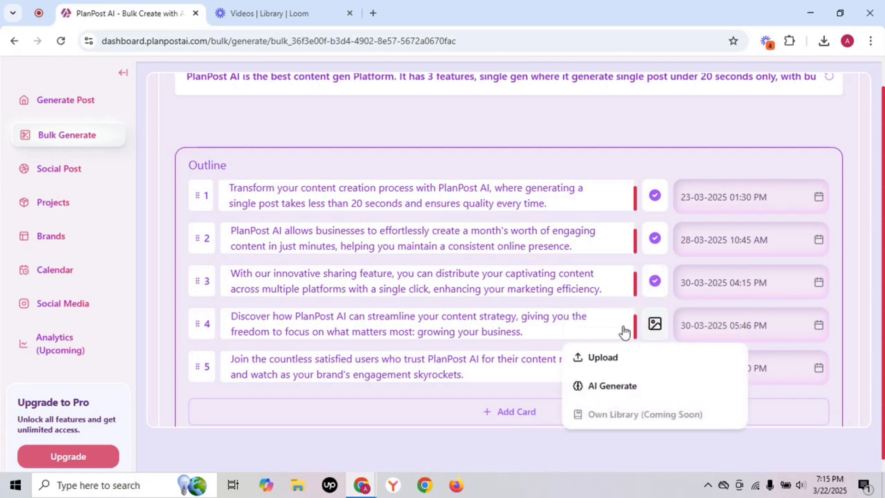
click(604, 357)
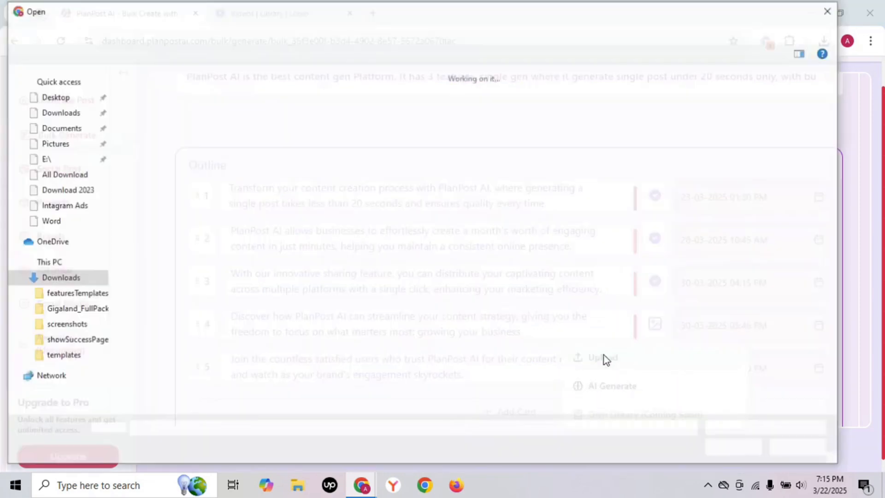
scroll(466, 333, down, 10)
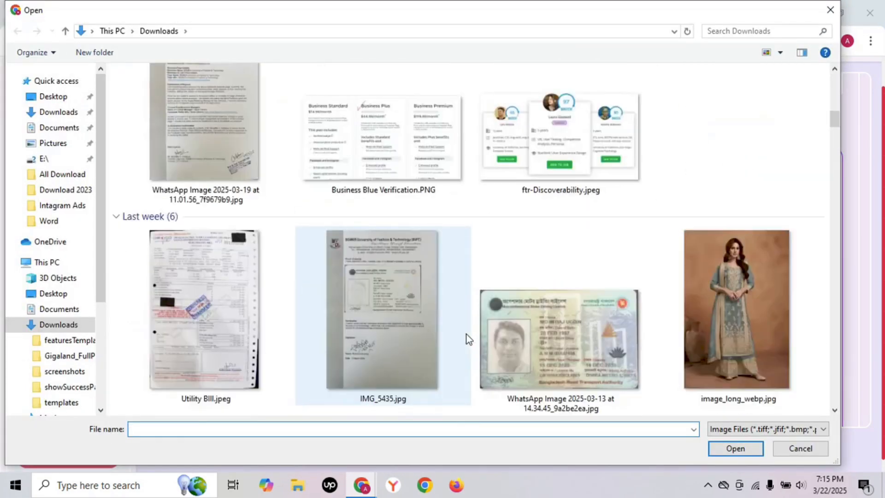
scroll(466, 337, down, 3)
click(710, 110)
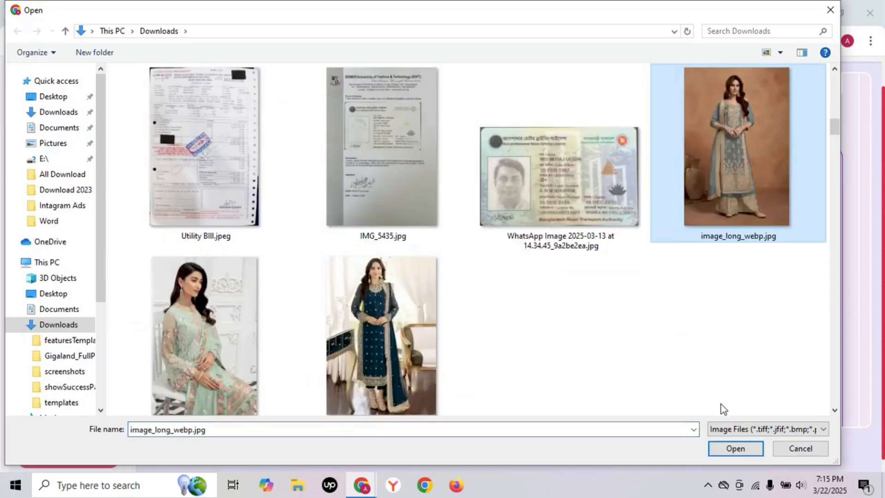
click(734, 448)
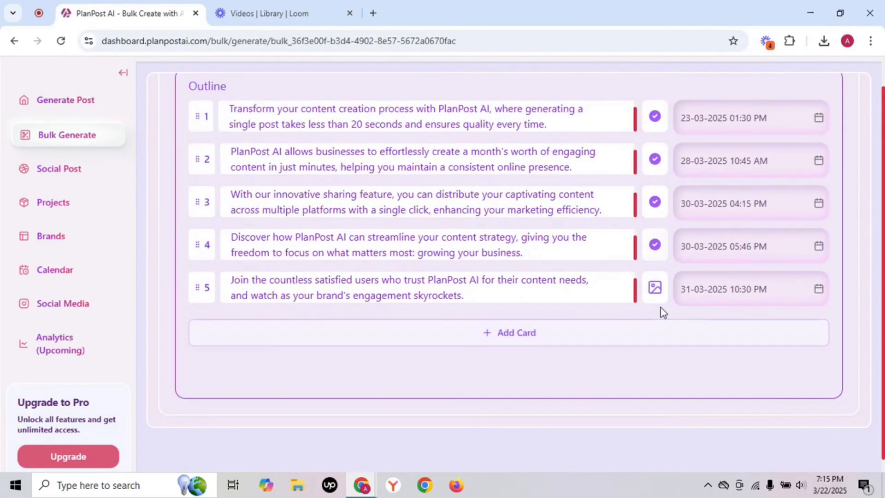
Upload embroidered-georgette-pakistani-suit-in-teal-blue-v2-kxl289.jpg from Downloads as the image for outline card 5
click(654, 287)
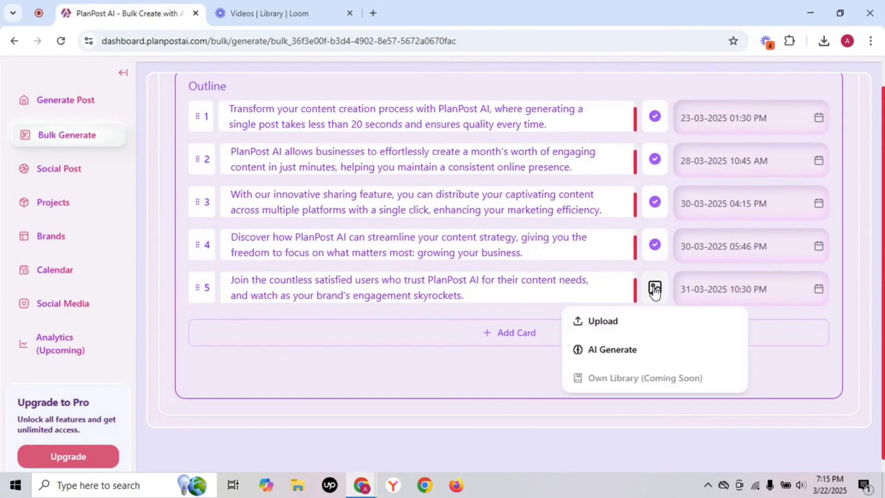
click(621, 322)
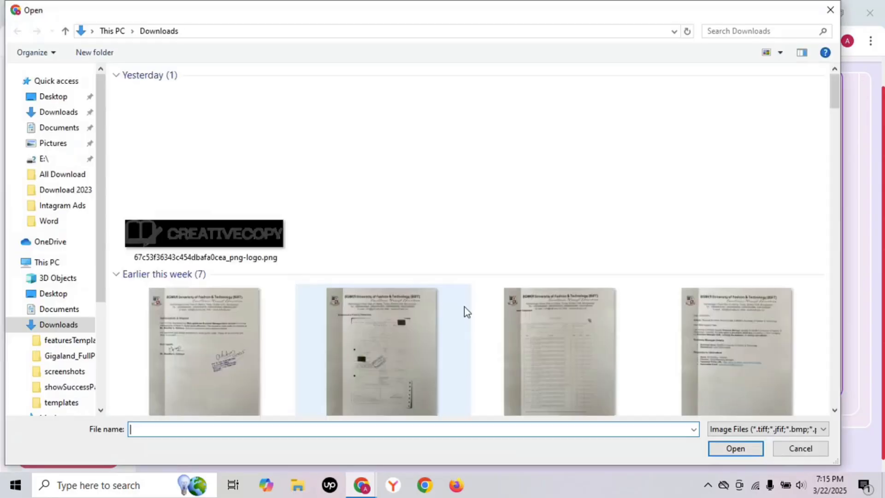
scroll(463, 306, down, 10)
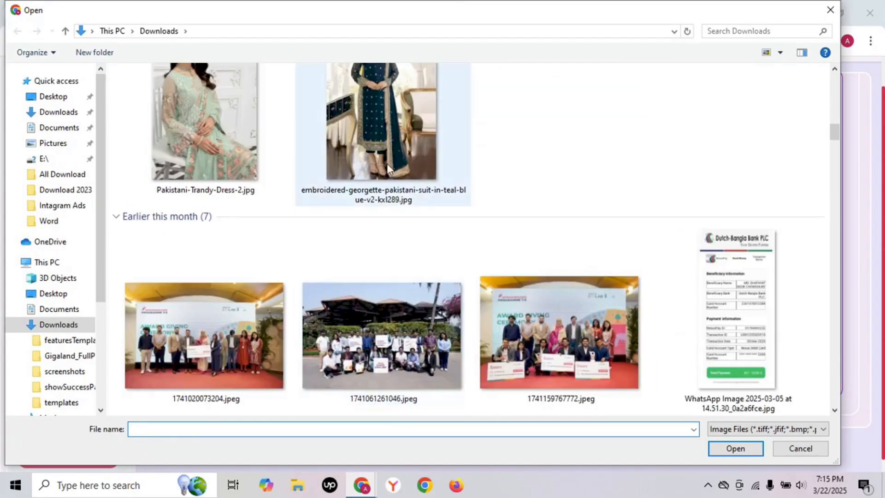
click(386, 163)
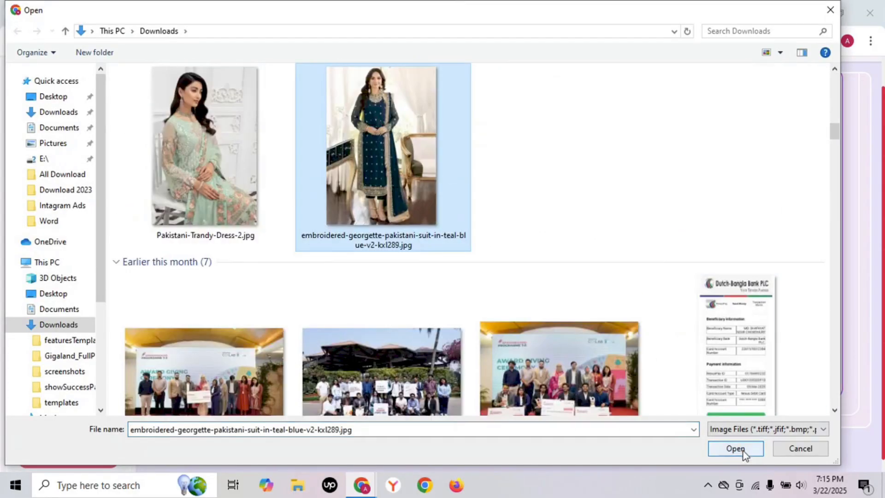
click(736, 448)
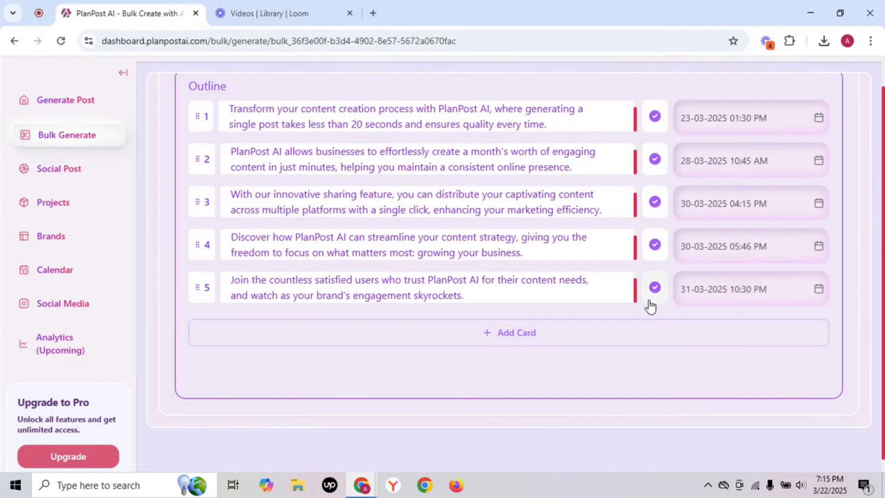
Try adding a blank card at the outline's end and another between cards 4 and 5, deleting each one
scroll(650, 306, up, 1)
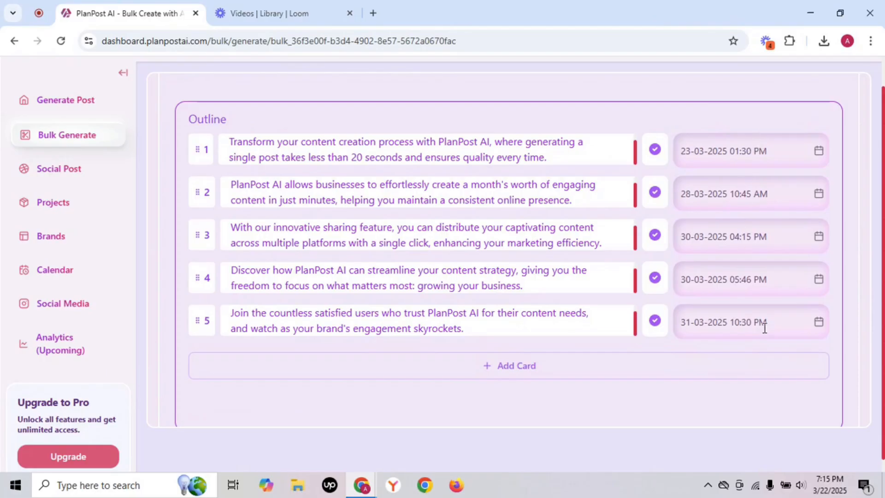
mouse_move(201, 319)
mouse_down()
mouse_move(201, 241)
mouse_move(205, 325)
mouse_up()
click(515, 366)
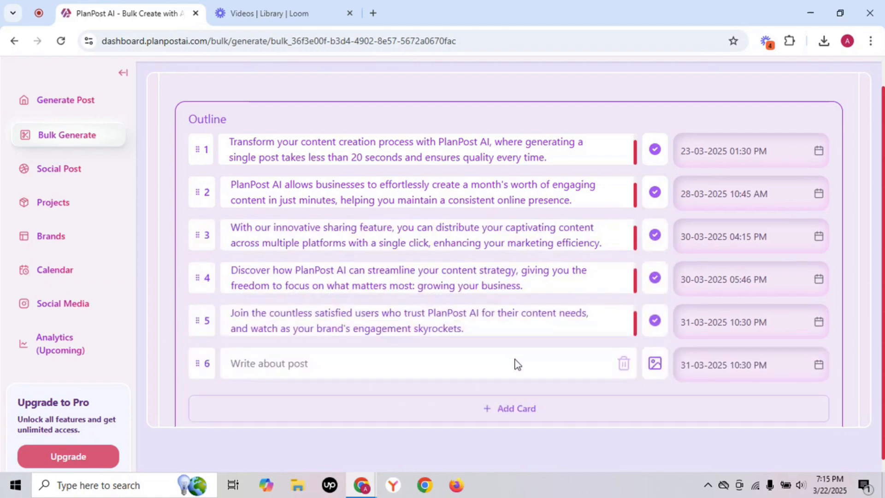
click(623, 364)
mouse_move(557, 298)
click(427, 298)
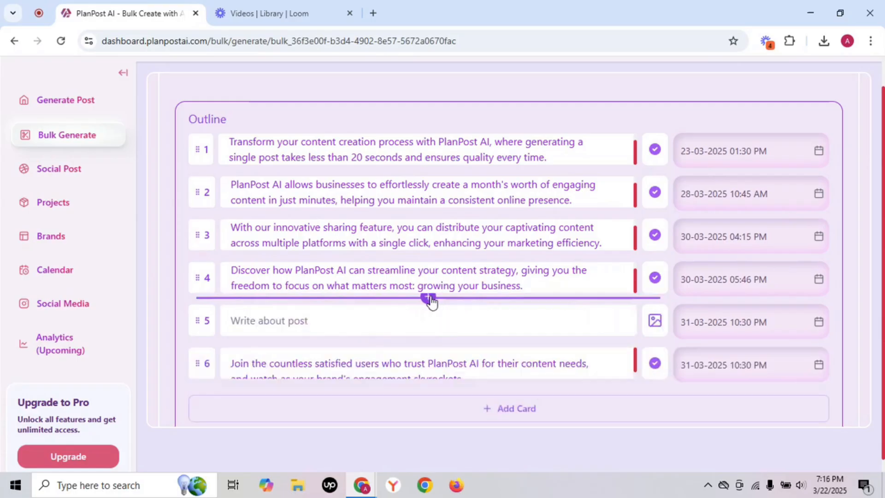
click(623, 325)
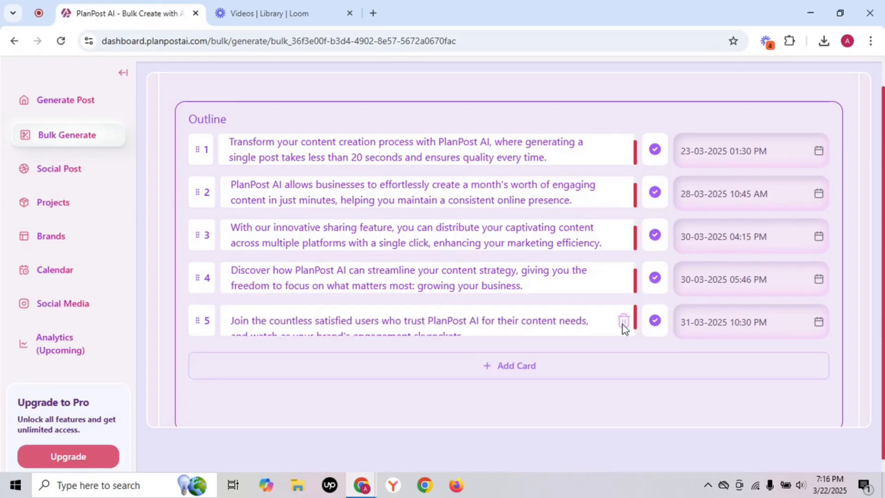
Generate the posts for all five outline cards
scroll(450, 302, down, 1)
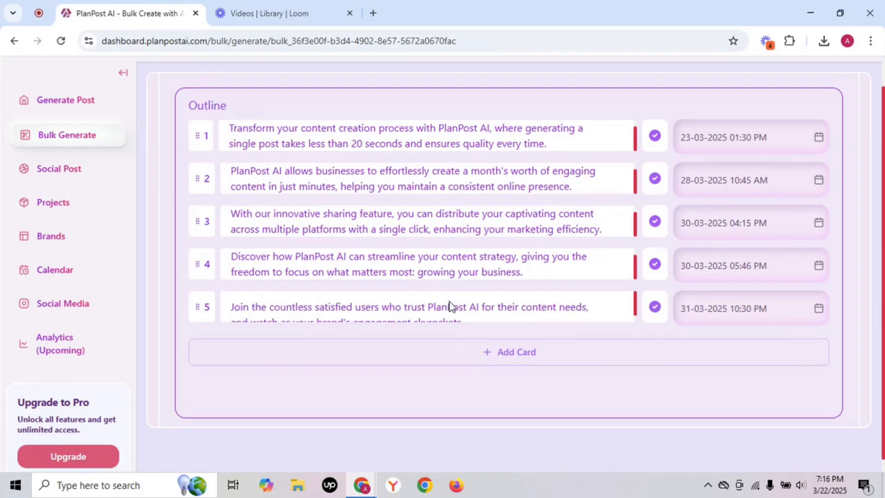
scroll(450, 303, down, 3)
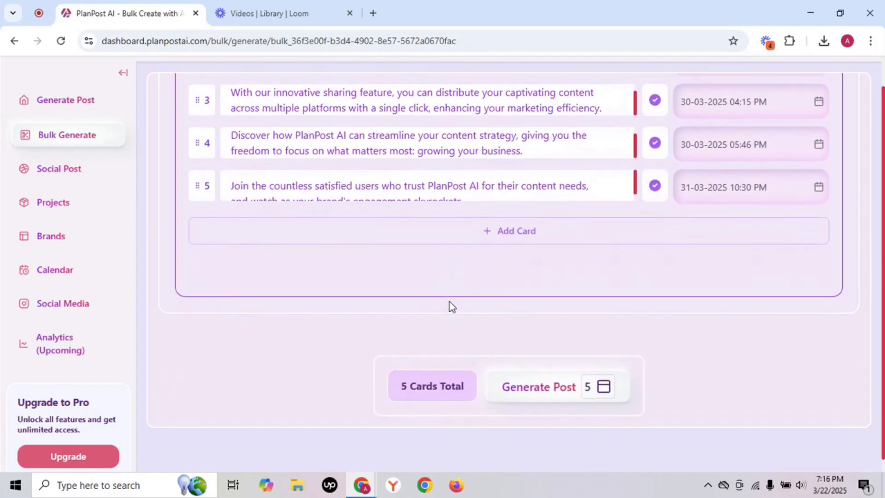
click(533, 392)
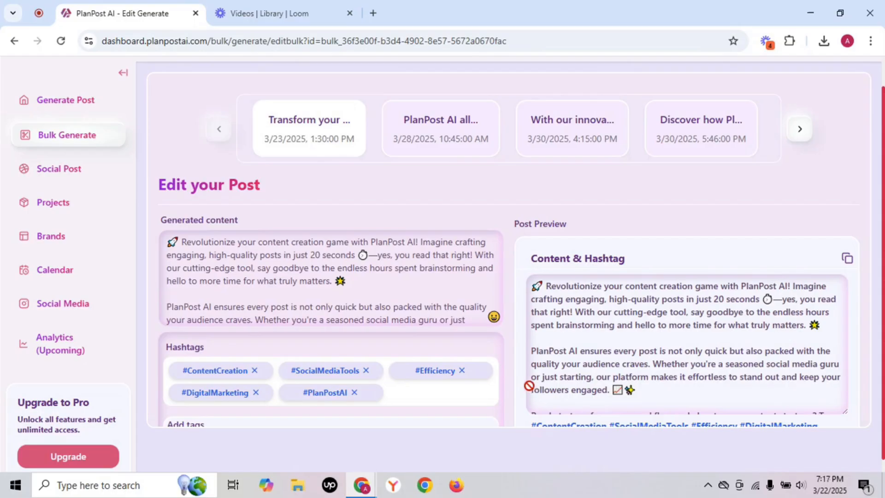
Examine the first generated post's content, hashtags, image texts and template preview
scroll(512, 373, down, 5)
scroll(512, 372, down, 2)
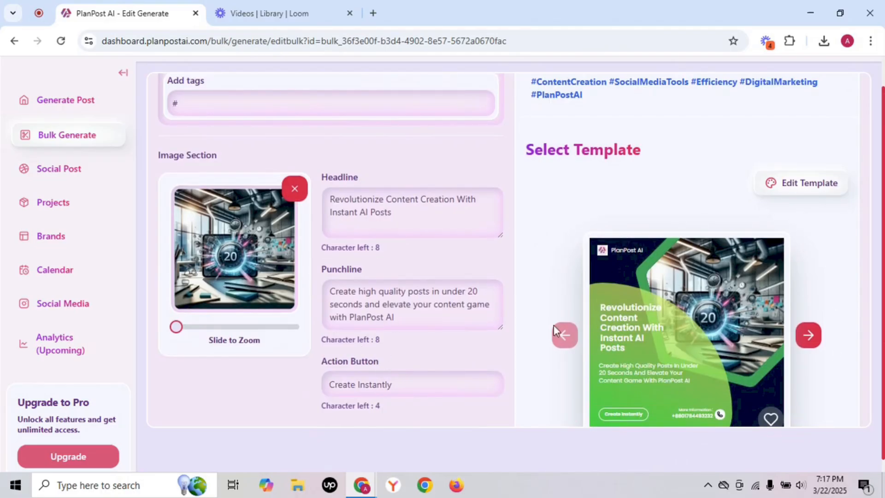
scroll(458, 246, up, 1)
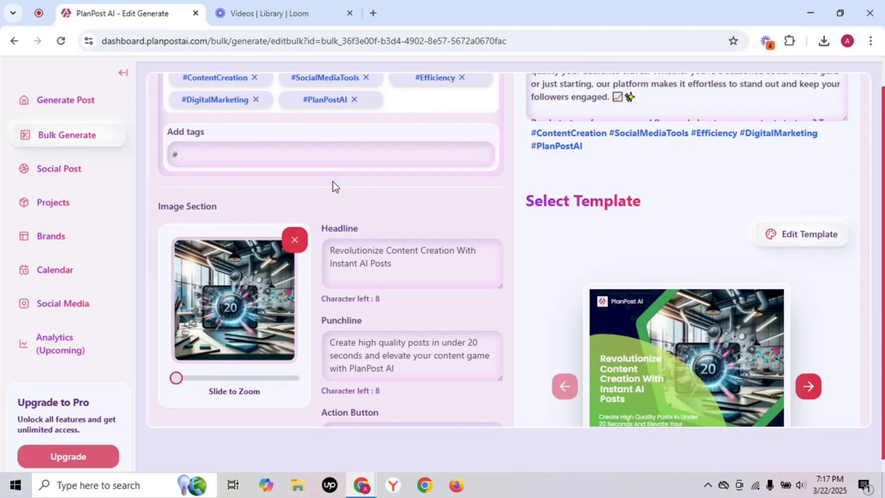
scroll(333, 181, up, 1)
scroll(408, 276, up, 3)
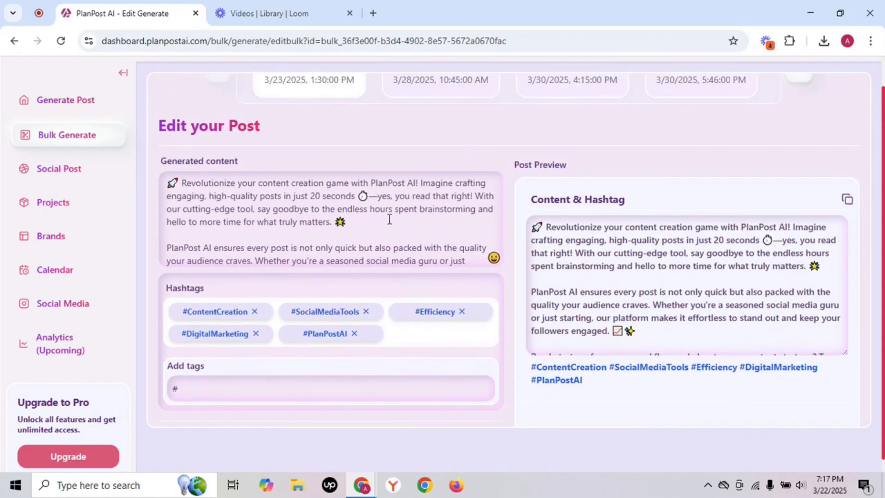
scroll(283, 213, down, 1)
scroll(283, 213, down, 3)
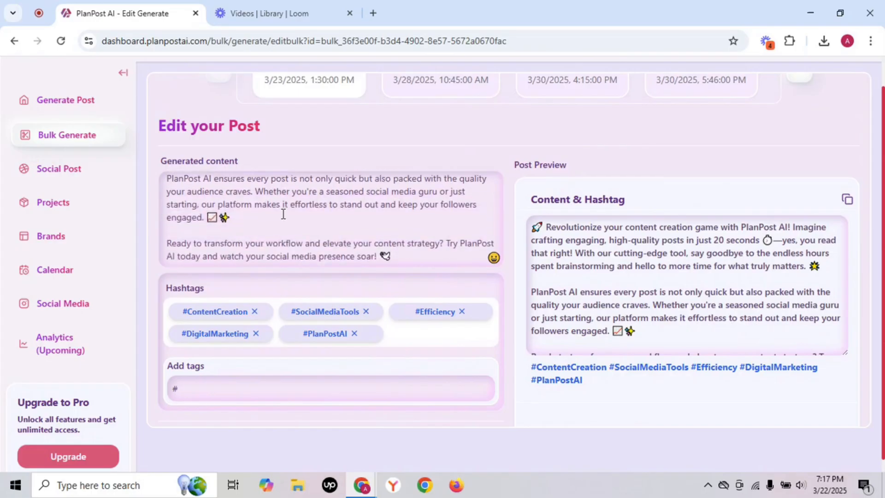
scroll(425, 221, up, 3)
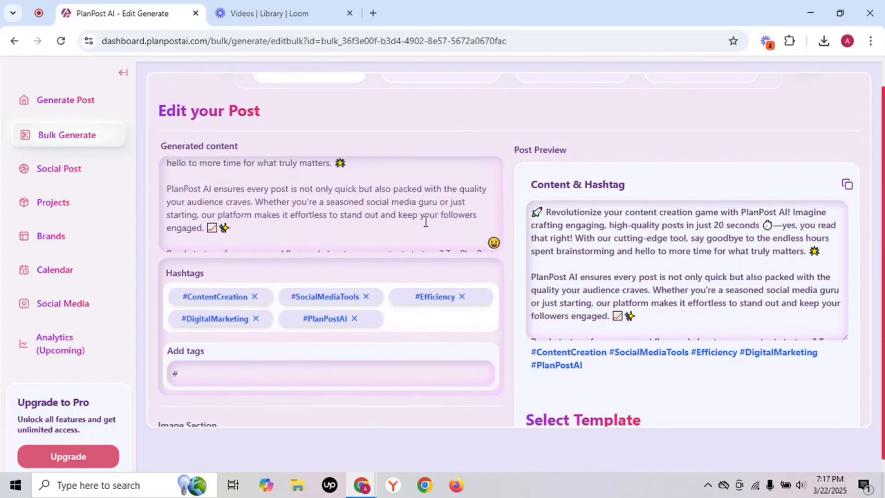
Compare the generated content and hashtags of the 3/23/2025 and 3/28/2025 posts
click(433, 81)
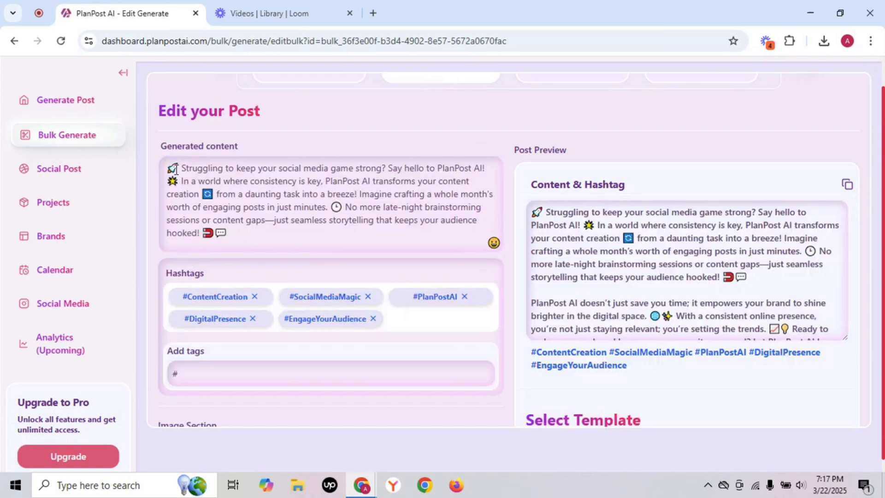
scroll(255, 166, up, 1)
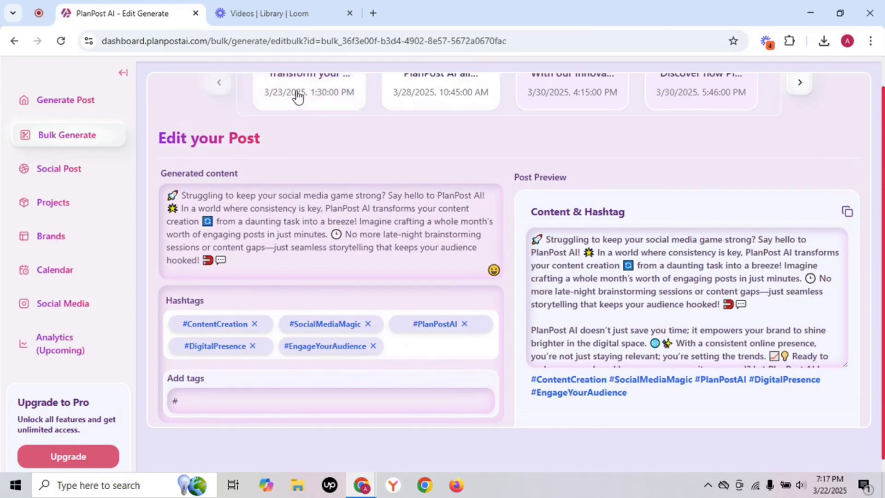
click(297, 97)
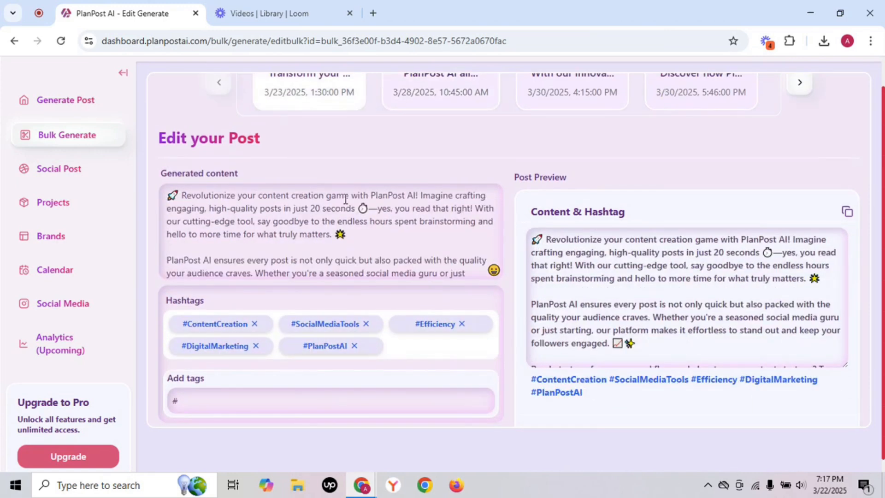
click(441, 107)
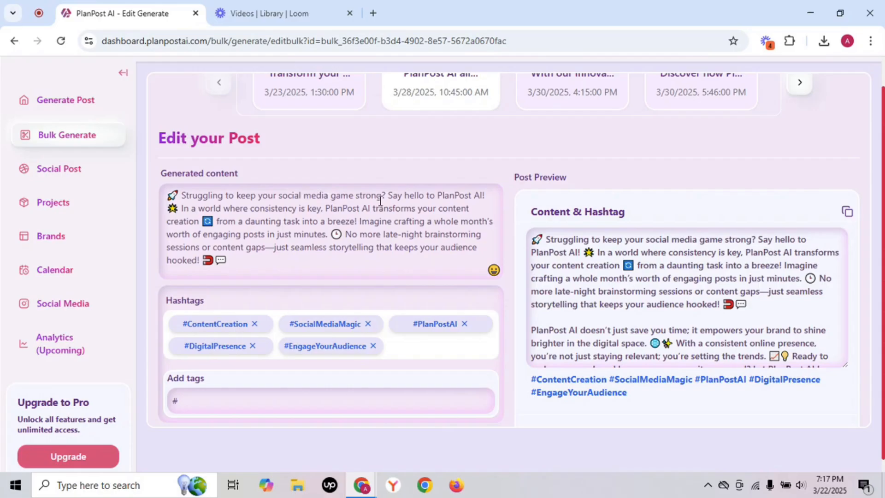
Switch the 3/28/2025 post to the next template, the light design with a green-framed image in the middle
scroll(380, 201, down, 2)
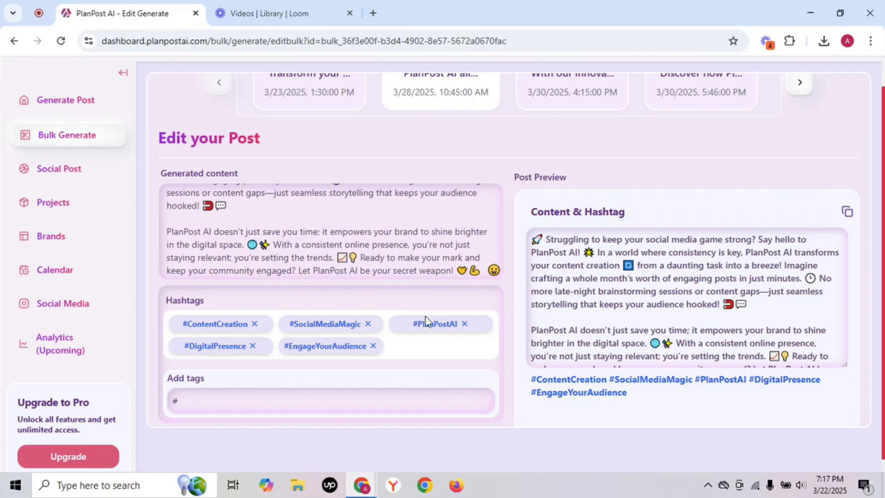
scroll(424, 322, down, 4)
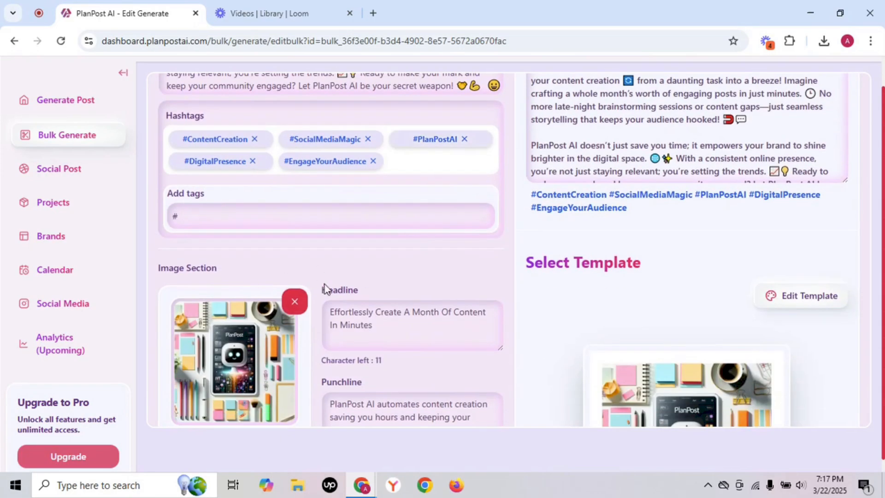
scroll(324, 289, down, 2)
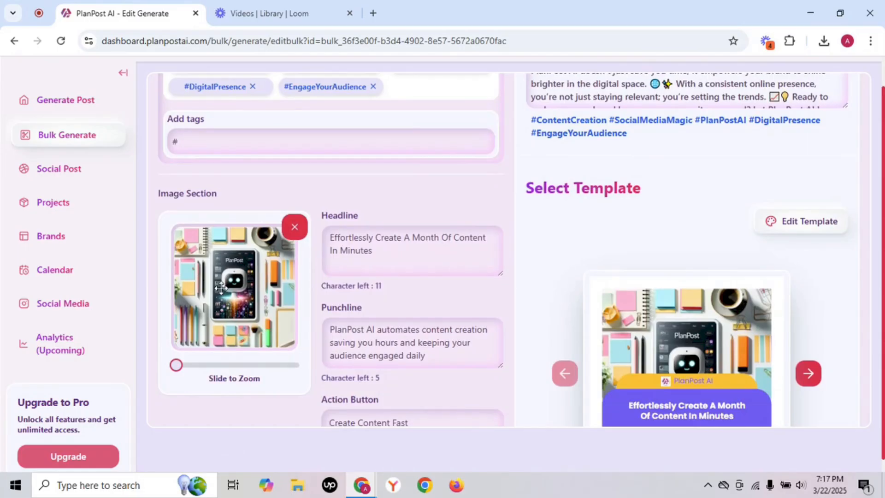
scroll(557, 367, down, 2)
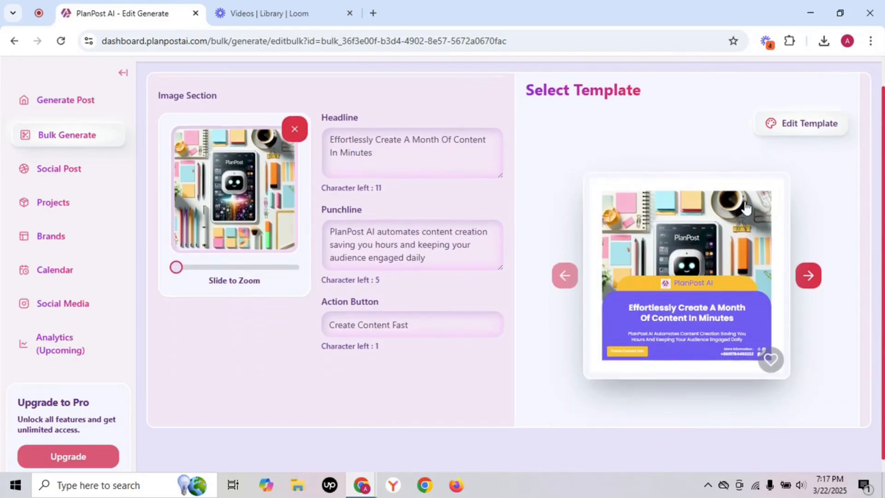
click(810, 276)
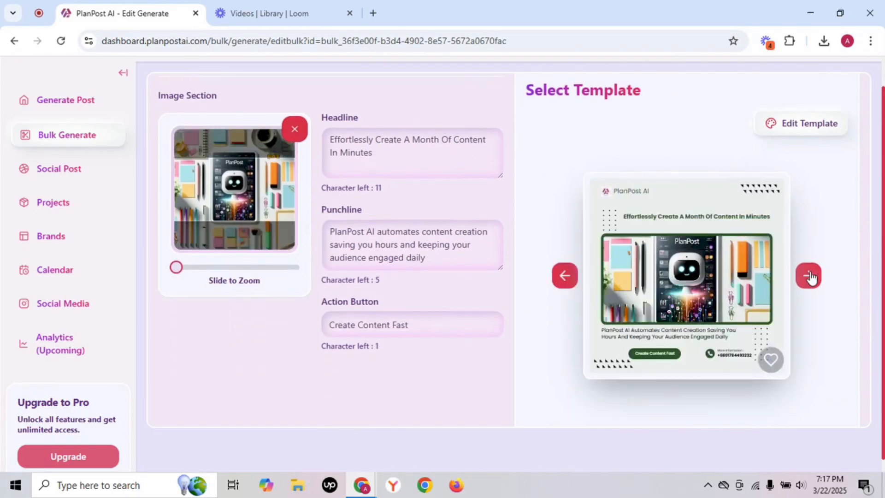
Open the third post, scheduled for 3/30/2025 at 4:15 PM, and read through its generated content
scroll(535, 278, down, 3)
scroll(536, 278, up, 8)
scroll(536, 277, up, 4)
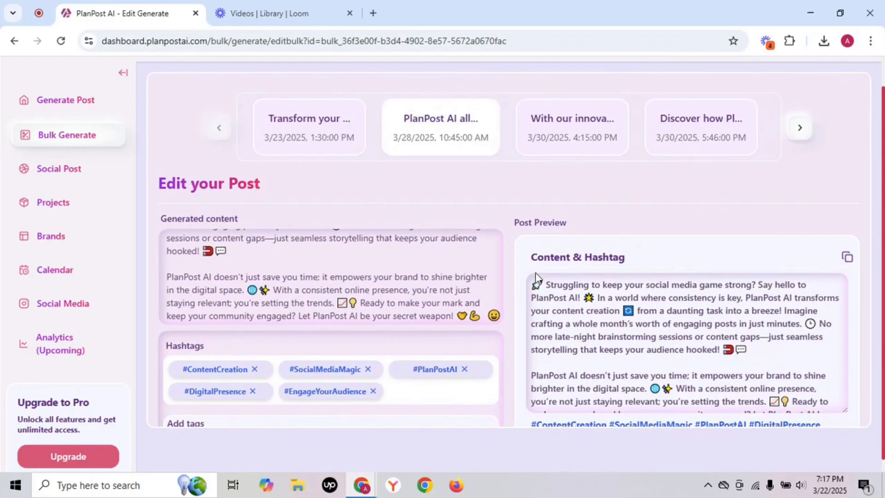
click(570, 137)
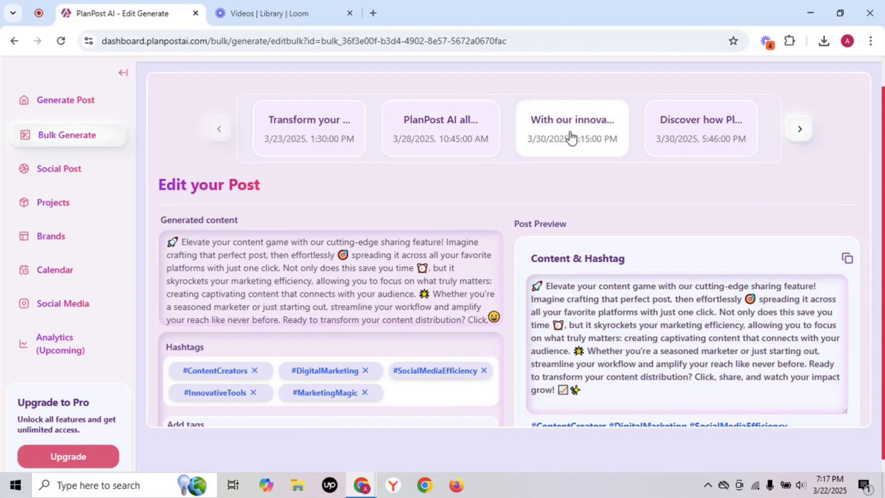
drag(178, 242, 299, 307)
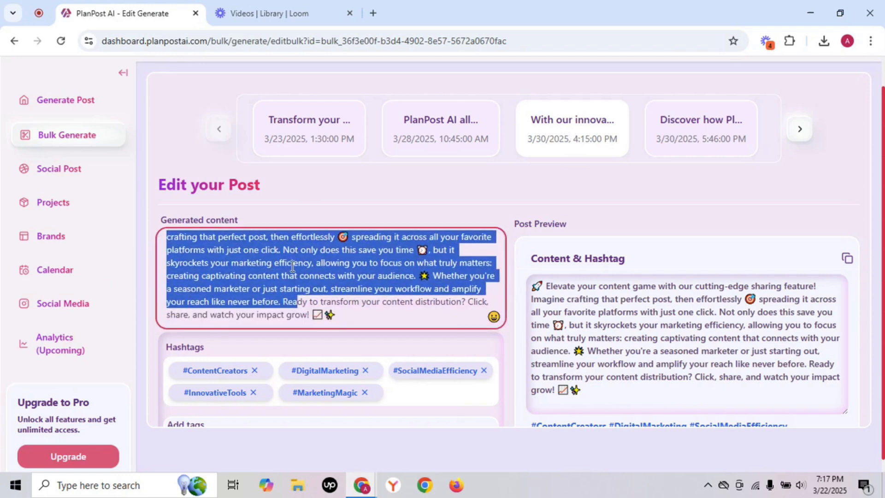
scroll(292, 266, up, 1)
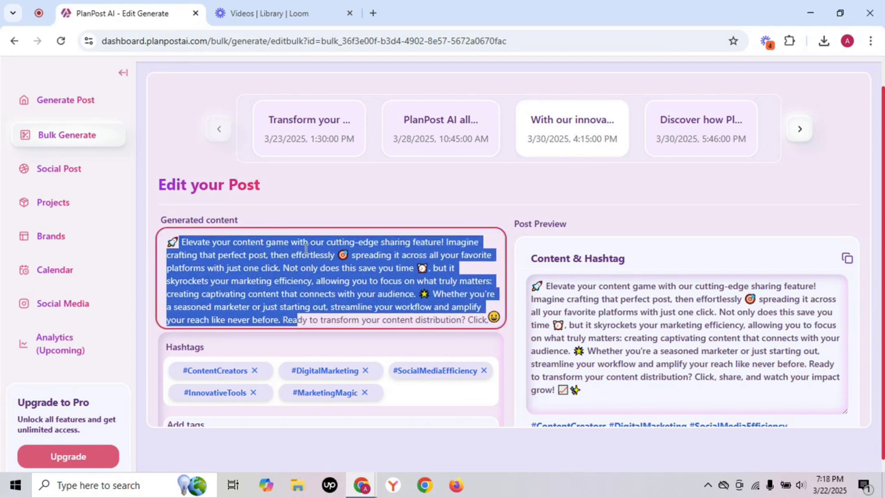
Switch the 3/30/2025 4:15 PM post to the next template, the design with a full-background image and blue lower area
click(326, 242)
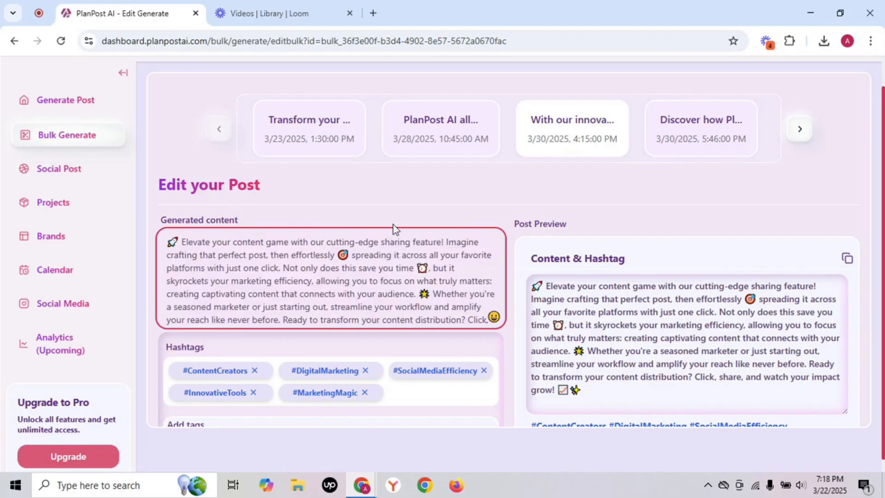
scroll(430, 213, down, 3)
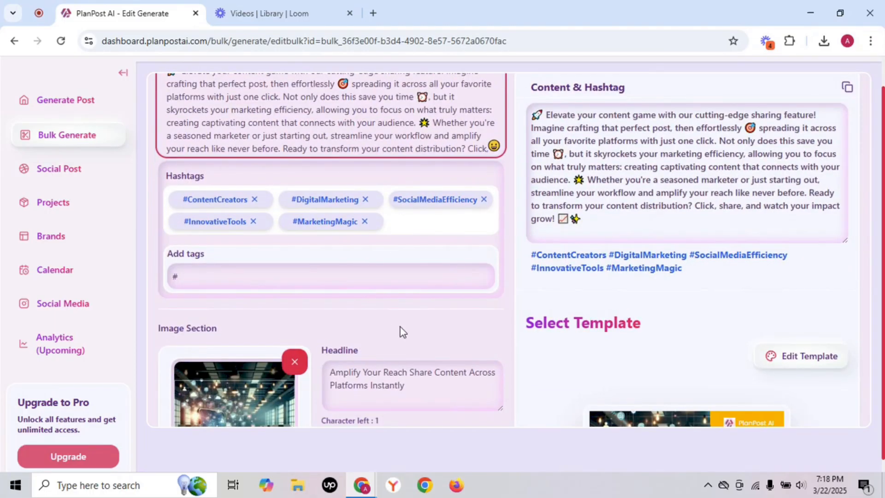
scroll(399, 332, down, 2)
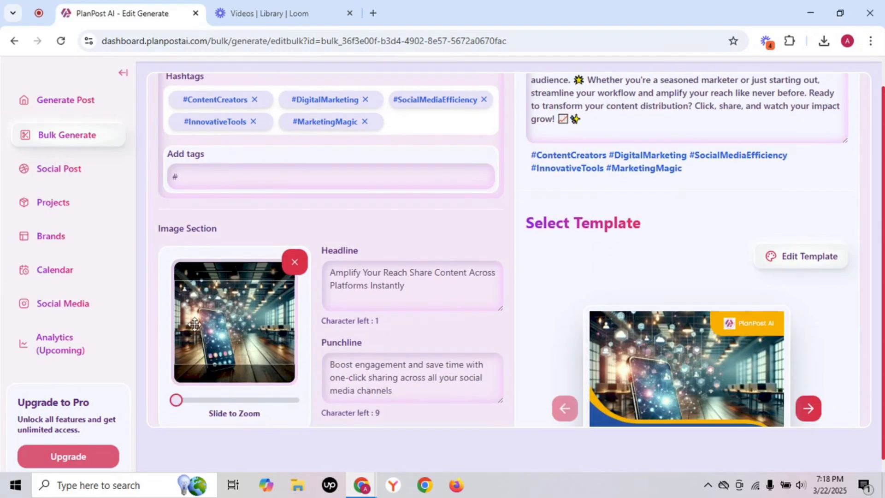
scroll(552, 316, down, 2)
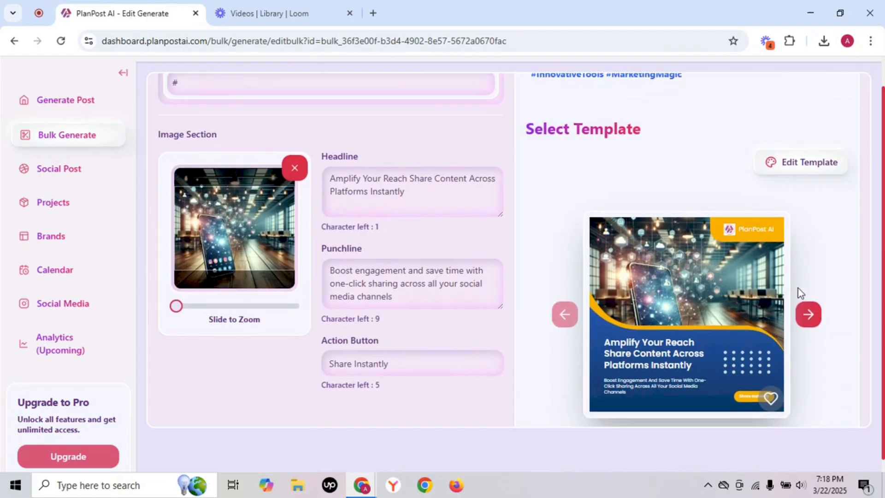
click(807, 314)
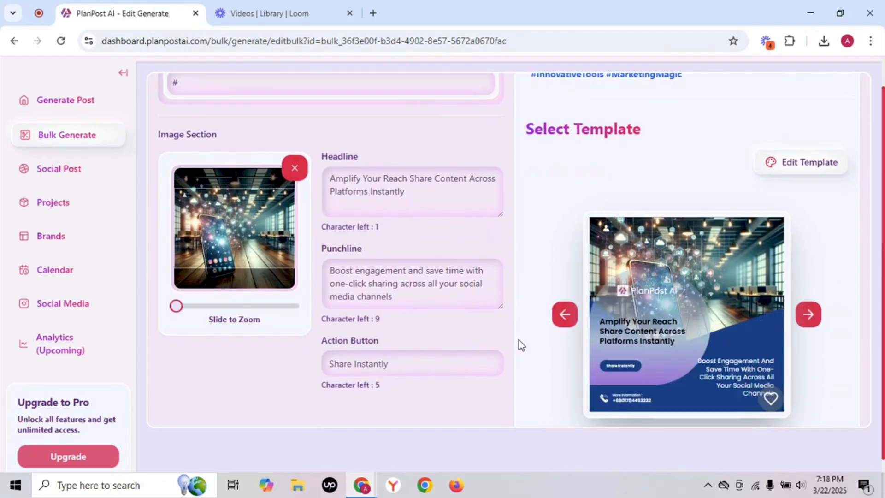
scroll(519, 341, down, 2)
scroll(519, 341, up, 1)
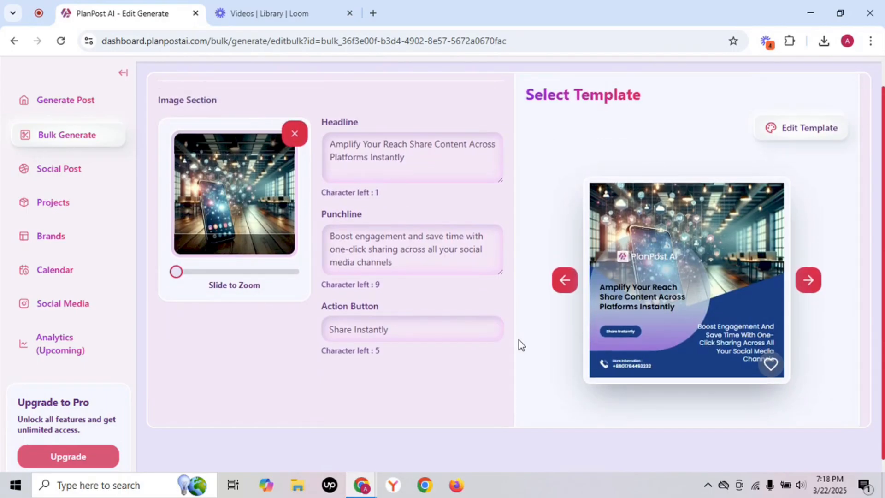
Open the fourth post, scheduled for 3/30/2025 at 5:46 PM, and switch it to the next template
scroll(519, 341, up, 3)
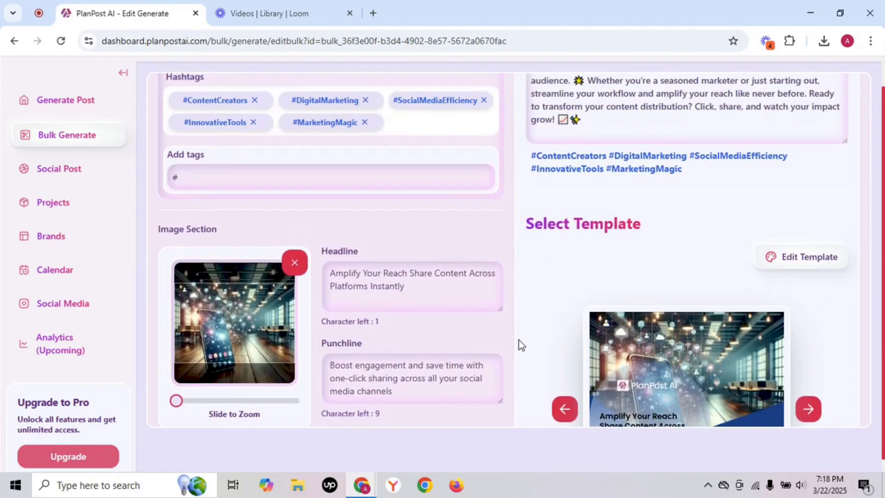
scroll(518, 340, up, 6)
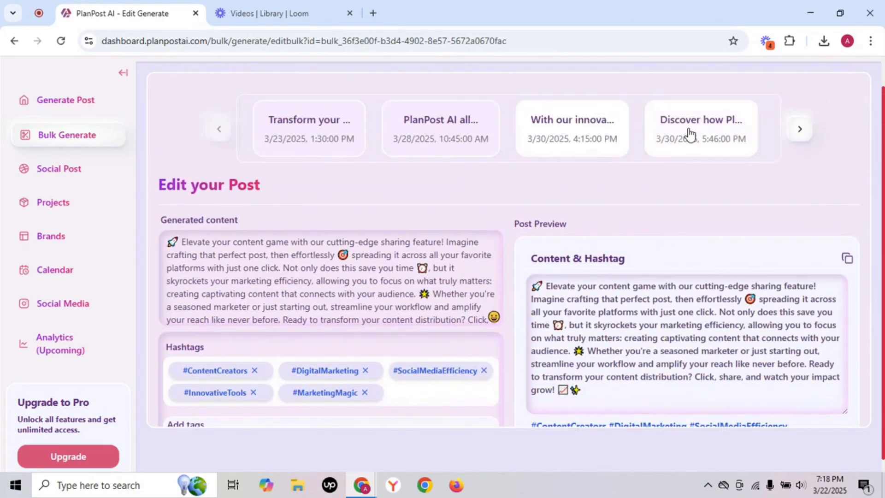
click(689, 133)
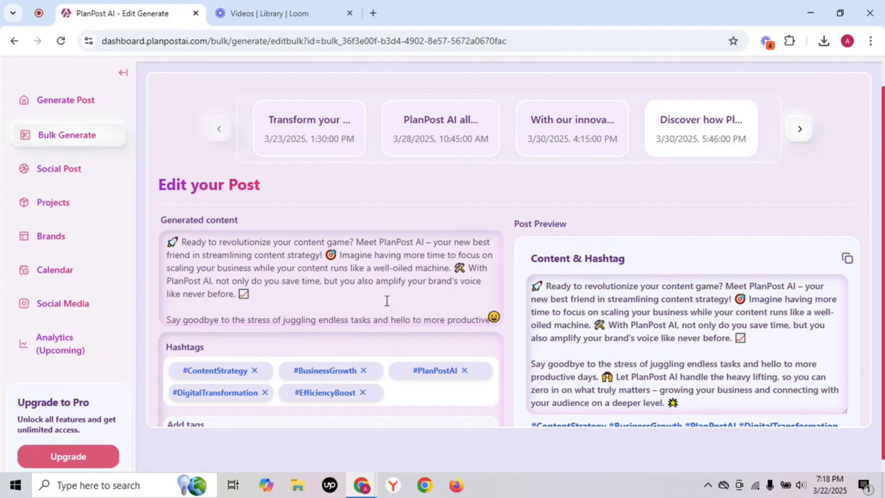
scroll(386, 299, down, 10)
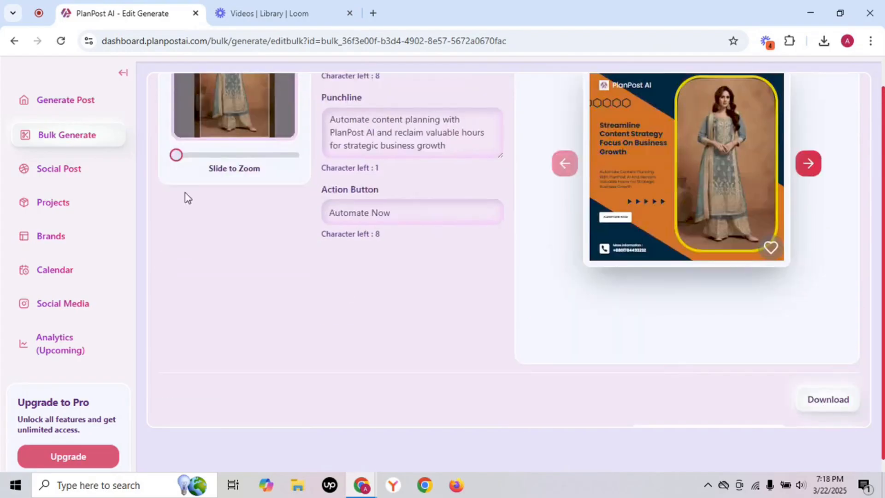
scroll(521, 250, up, 3)
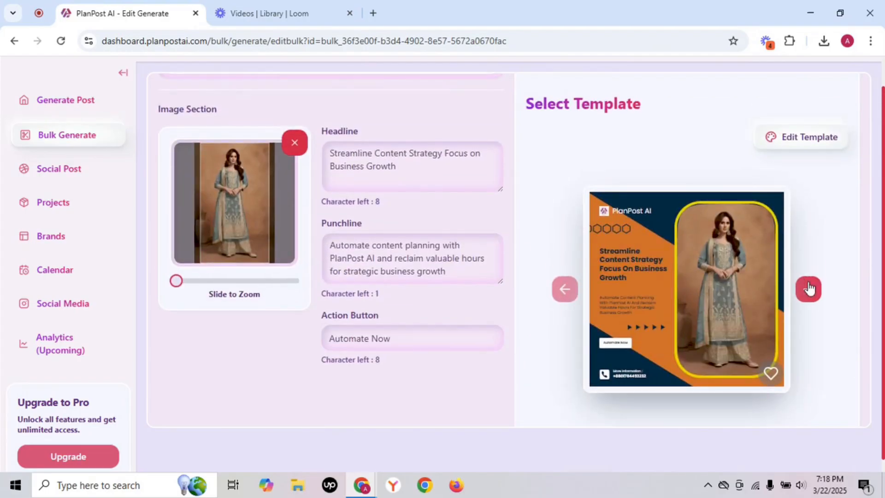
click(808, 289)
Open the fifth post, scheduled for 3/31/2025 at 10:30 PM, and review its content, hashtags, image texts and template
scroll(498, 249, up, 10)
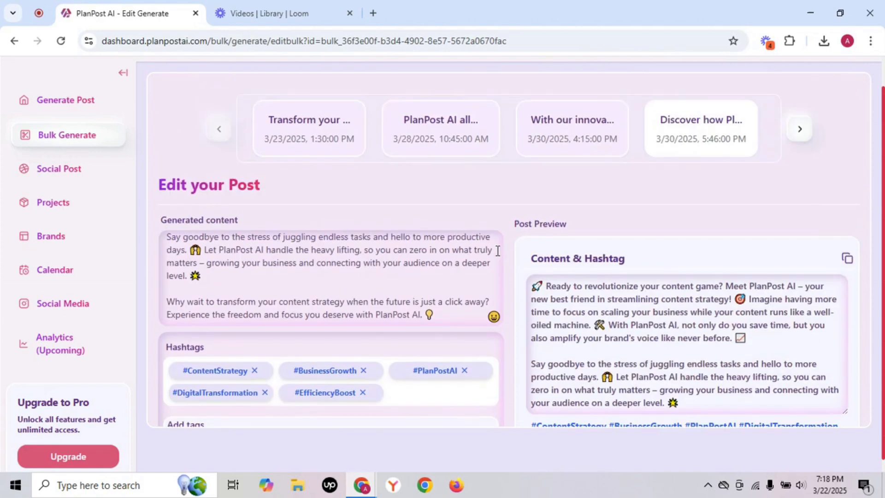
click(800, 129)
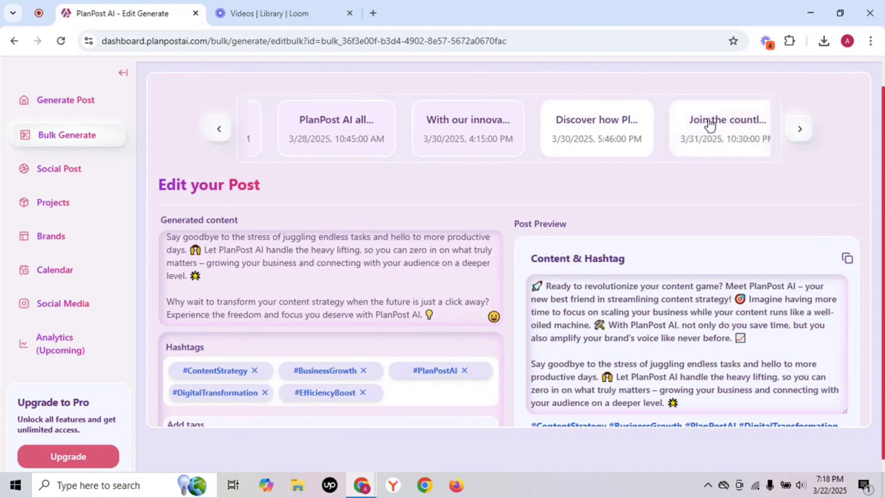
click(711, 127)
scroll(512, 321, down, 3)
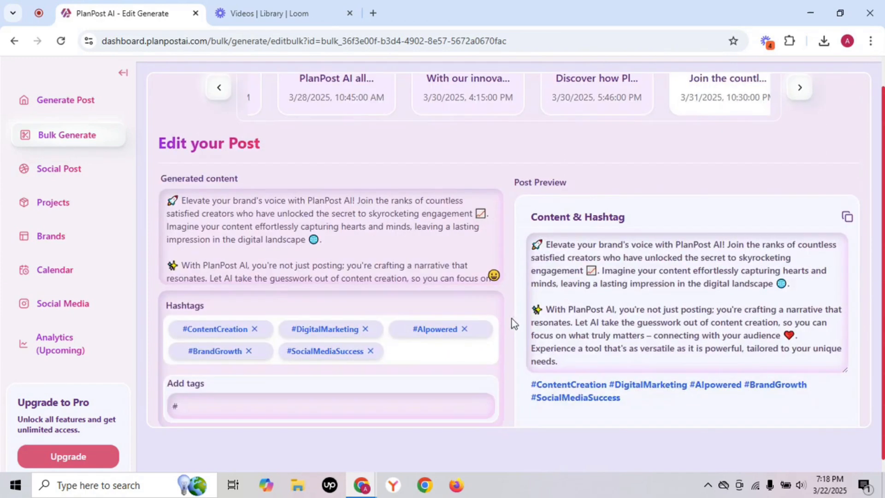
scroll(529, 327, down, 5)
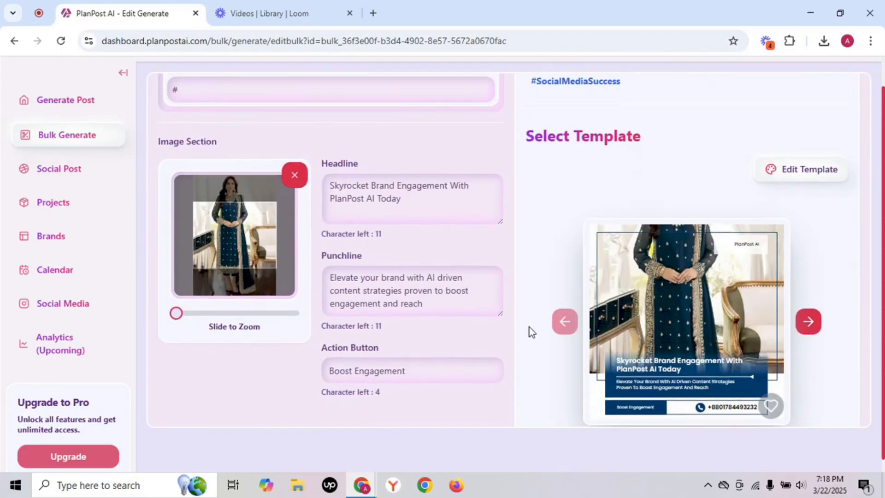
Try adding "!!!" to the end of the fifth post's headline
click(413, 207)
text(!!!)
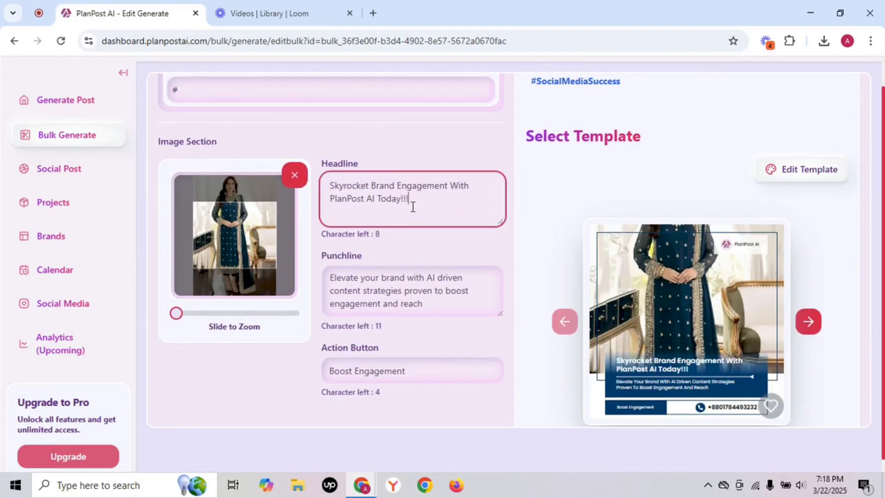
key(BackSpace)
key(BackSpace)
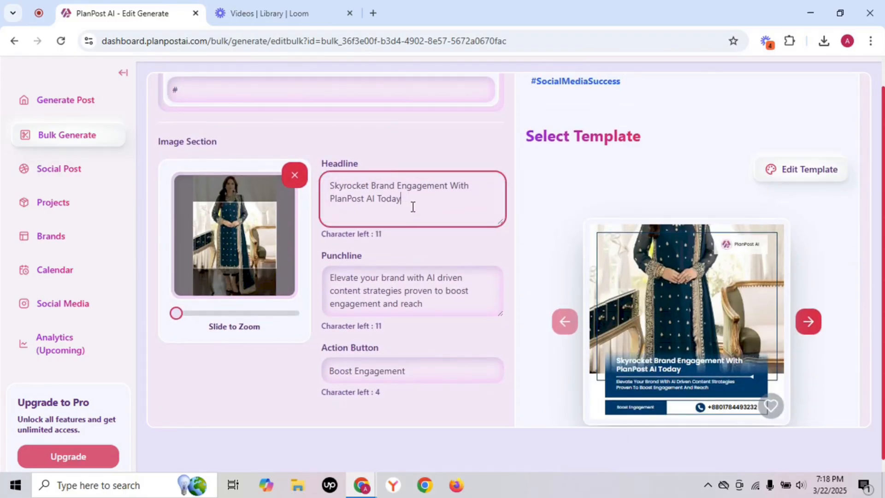
Recolour the fifth post's template with primary #d209e3, secondary #F717F3 and text #FF0000, and select Facebook, Instagram and LinkedIn for sharing
click(820, 170)
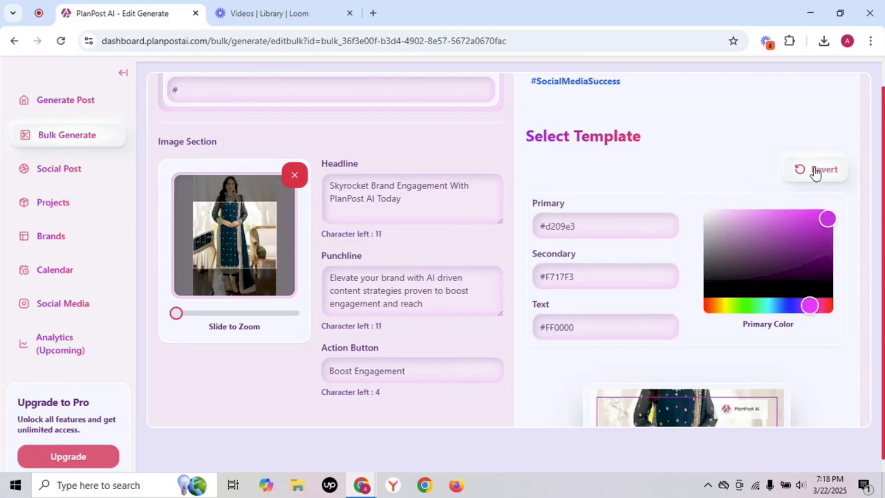
click(820, 171)
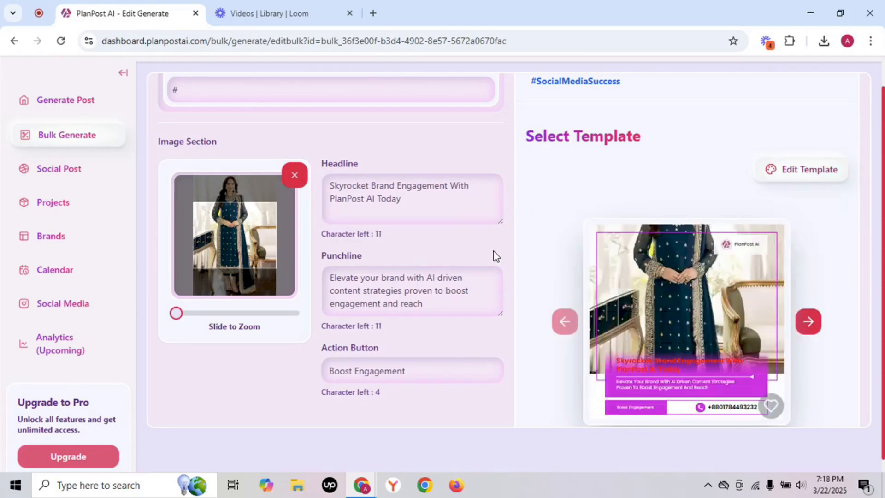
scroll(495, 255, down, 5)
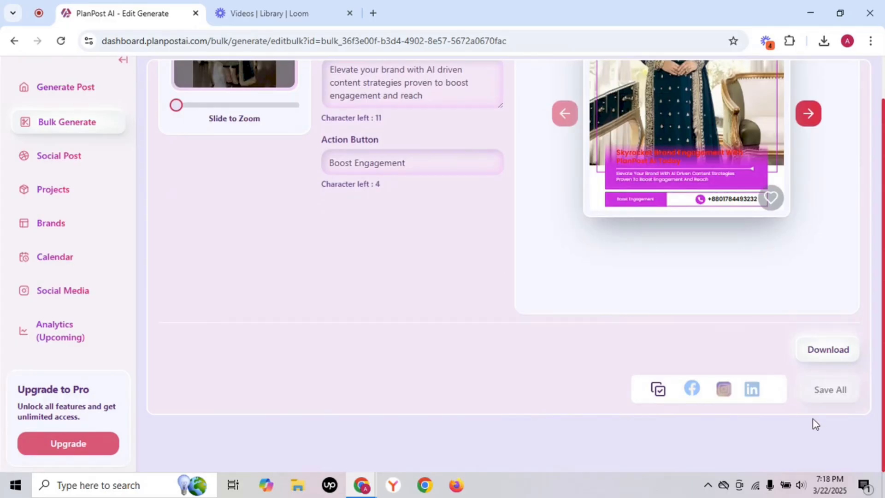
click(659, 392)
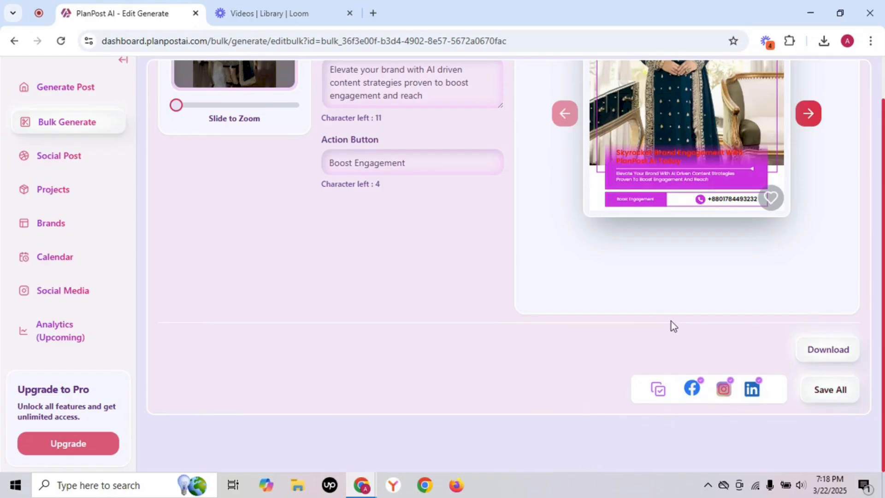
Start a social post for the PlanPost AI brand with Facebook, Instagram, LinkedIn and X selected as its platforms
scroll(562, 238, up, 8)
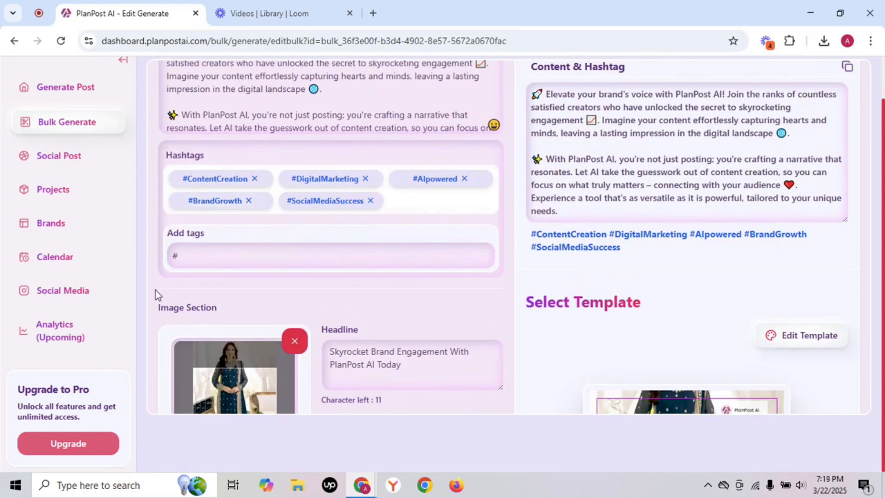
click(70, 163)
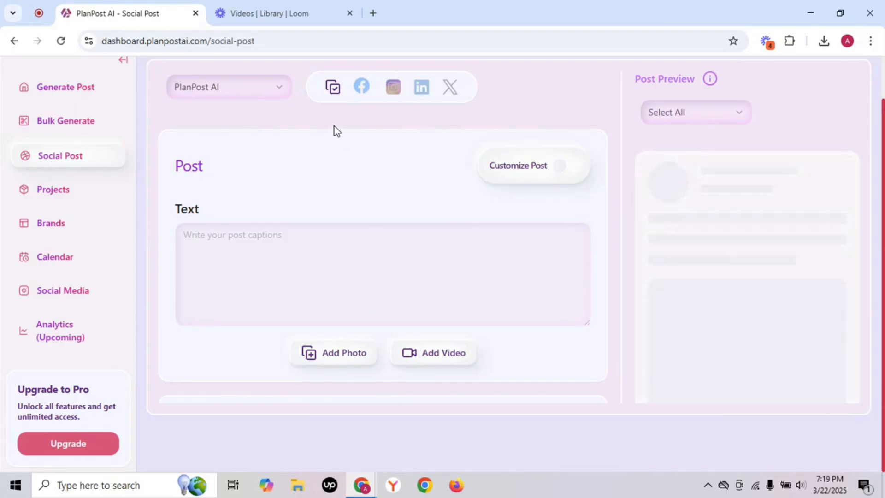
click(335, 96)
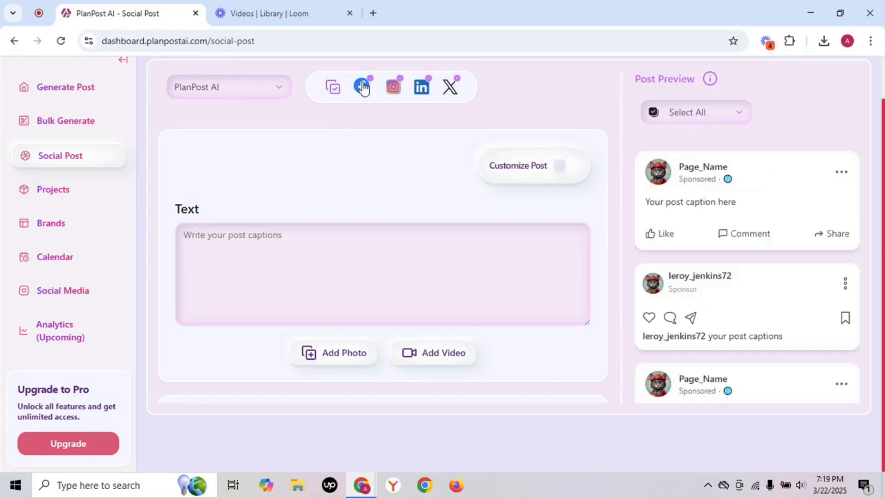
click(362, 90)
click(392, 92)
click(364, 89)
click(394, 90)
Begin the social post's caption with "We are b"
click(262, 248)
text(We are b)
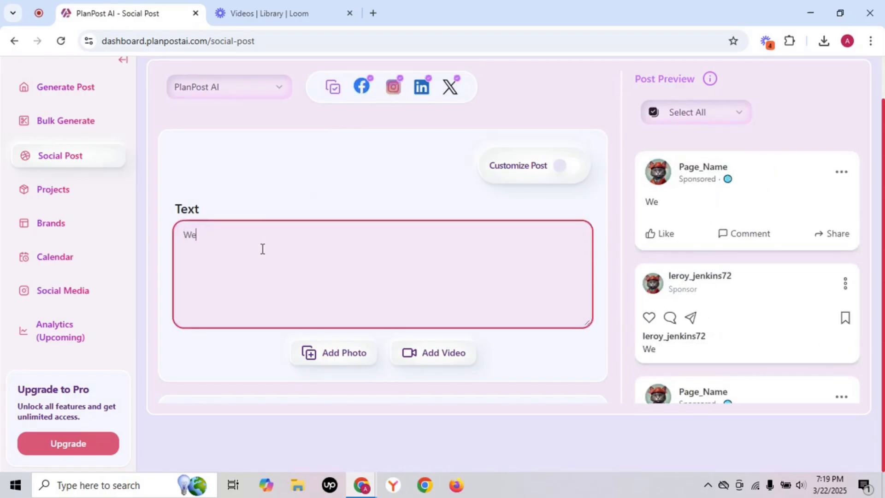